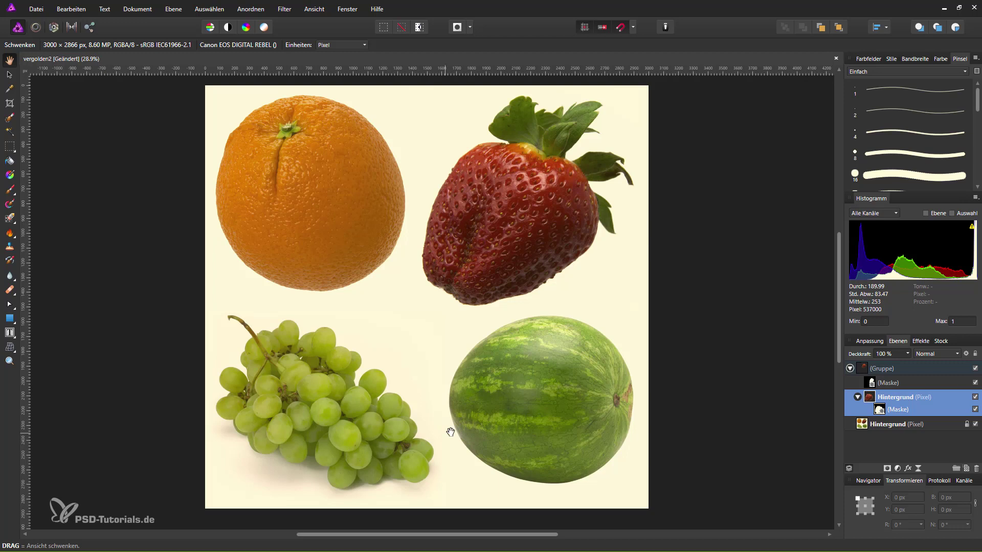
# Hide and reshow the other fruits, then add a Gradationskurven adjustment above the strawberry.
pyautogui.click(975, 425)
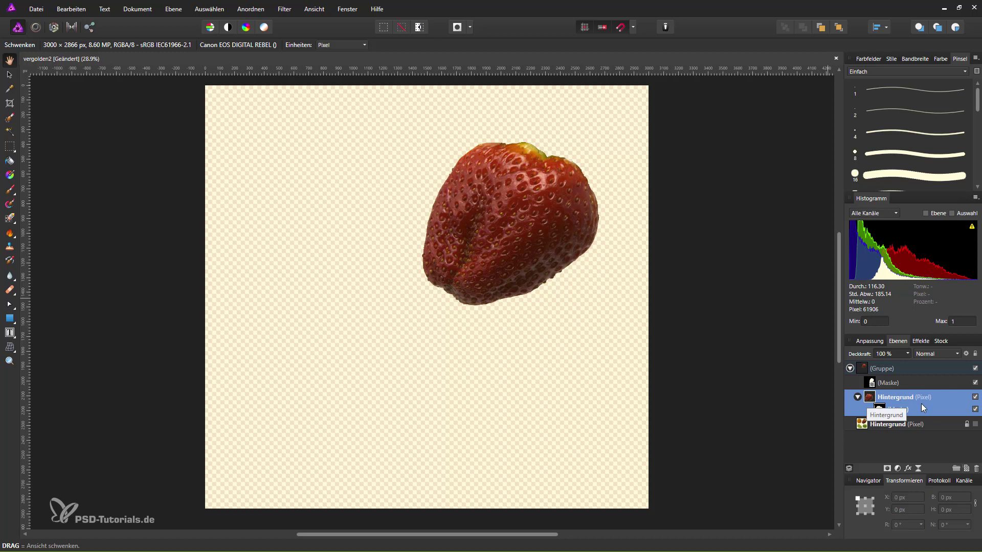
pyautogui.click(975, 425)
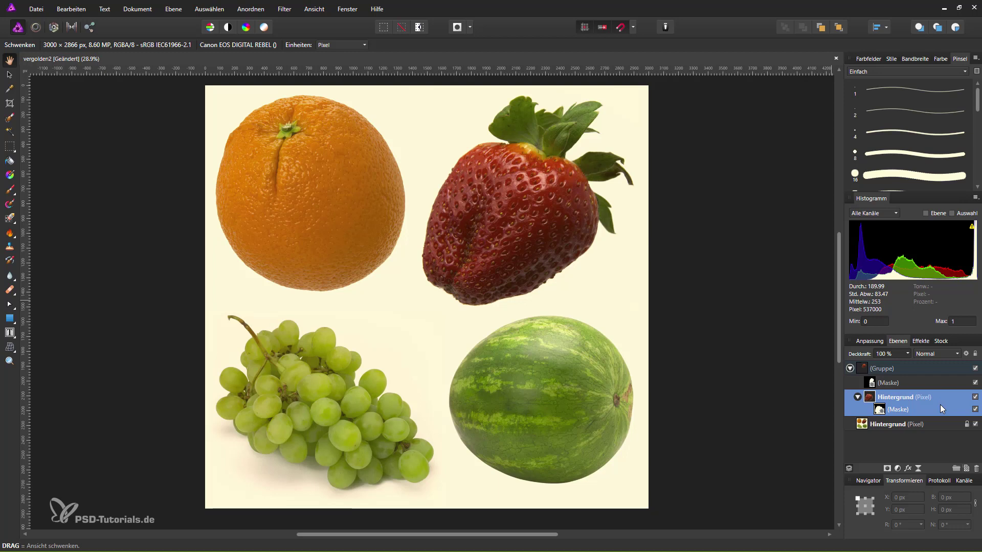
pyautogui.click(899, 468)
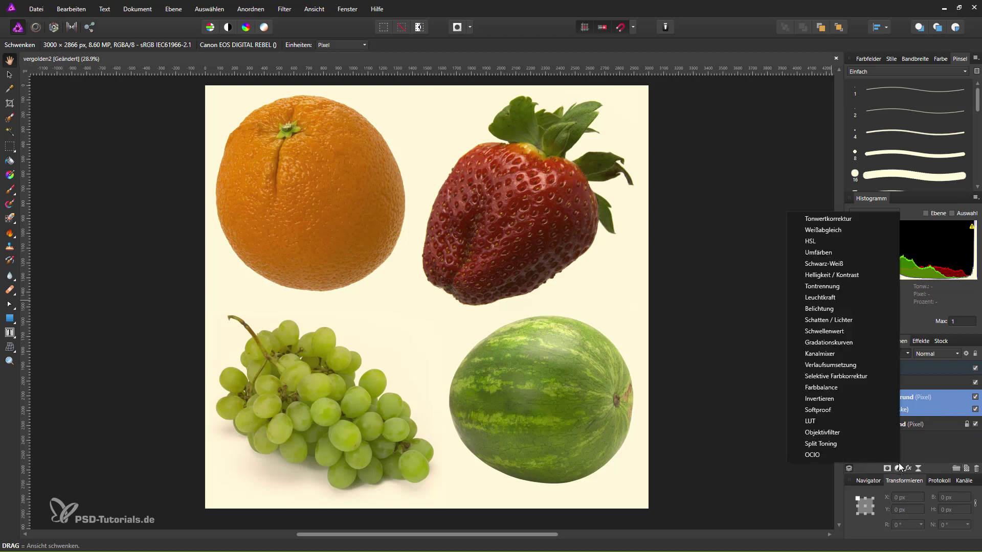
pyautogui.press('Escape')
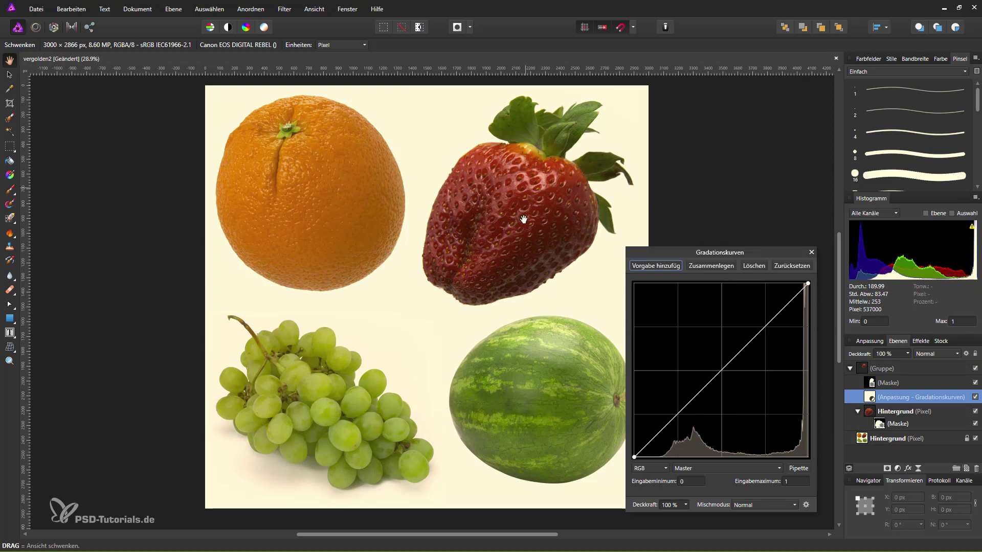
pyautogui.scroll(1, 527, 241)
pyautogui.scroll(2, 527, 241)
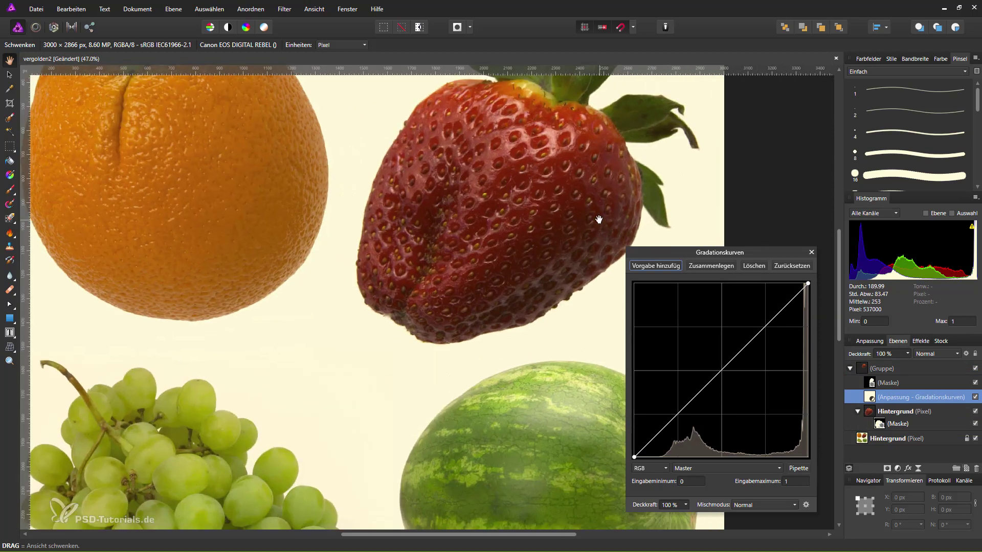
# Bow the curve upward through several points to brighten the strawberry.
pyautogui.moveTo(599, 220)
pyautogui.mouseDown()
pyautogui.moveTo(420, 339)
pyautogui.moveTo(426, 324)
pyautogui.mouseUp()
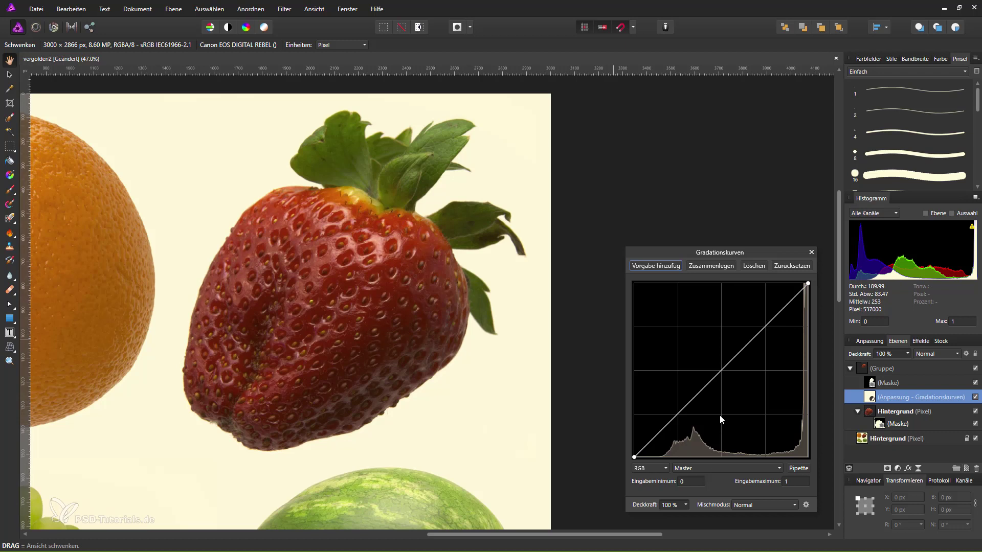
pyautogui.moveTo(743, 348)
pyautogui.mouseDown()
pyautogui.moveTo(713, 314)
pyautogui.moveTo(725, 311)
pyautogui.moveTo(708, 315)
pyautogui.mouseUp()
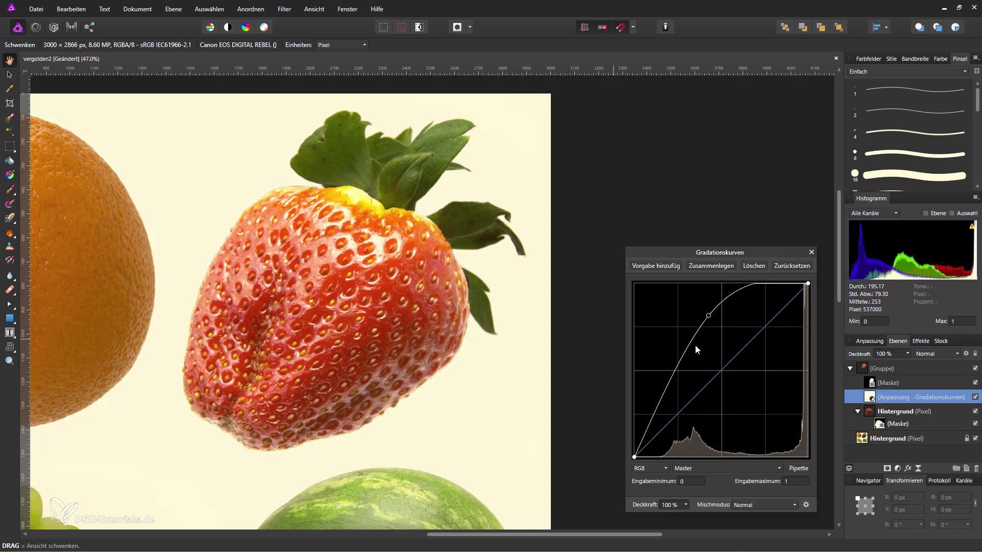
pyautogui.moveTo(665, 390)
pyautogui.mouseDown()
pyautogui.moveTo(657, 394)
pyautogui.moveTo(672, 395)
pyautogui.moveTo(658, 392)
pyautogui.mouseUp()
pyautogui.click(679, 356)
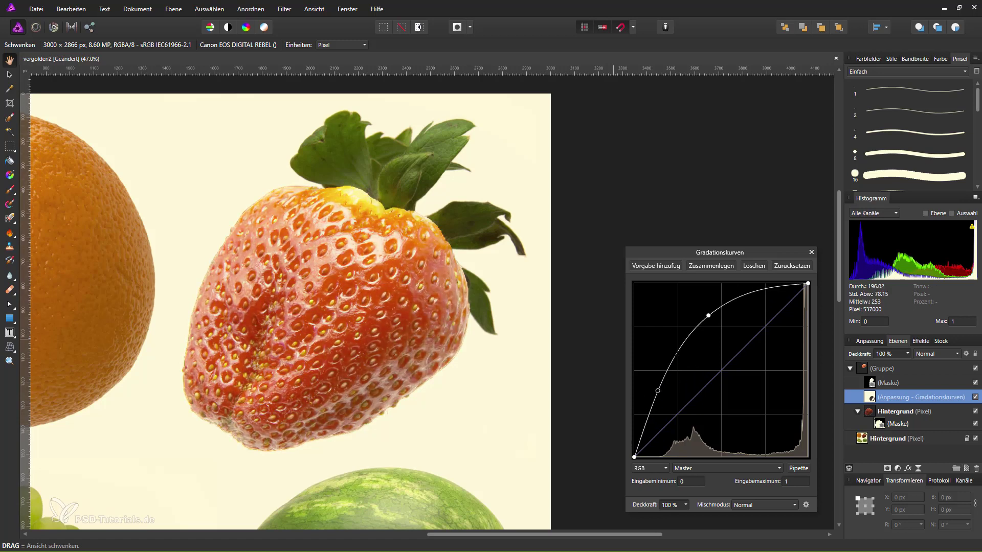
pyautogui.moveTo(685, 362)
pyautogui.mouseDown()
pyautogui.moveTo(687, 369)
pyautogui.moveTo(675, 348)
pyautogui.mouseUp()
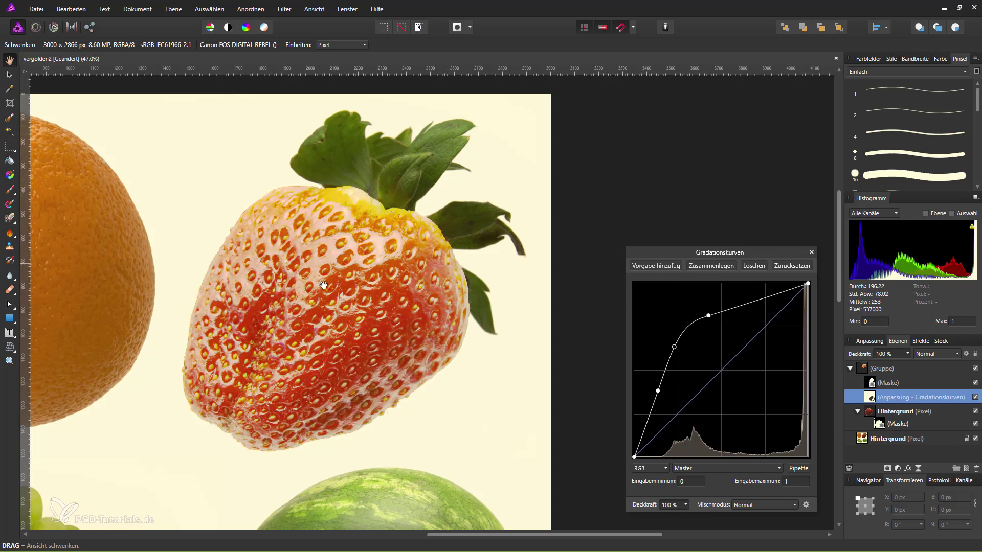
pyautogui.moveTo(708, 315); pyautogui.dragTo(717, 301)
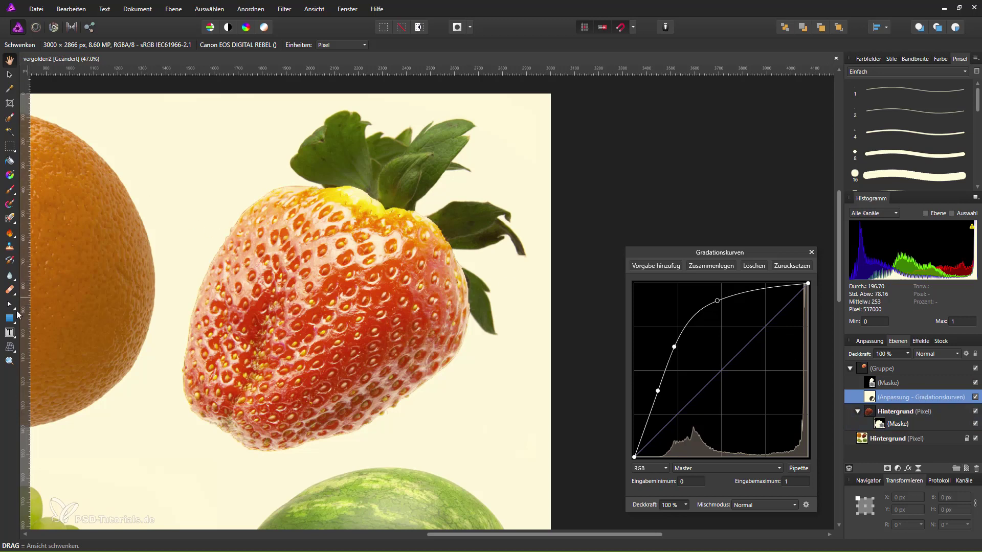
# Draw a 1490 × 1407 px rectangle over the strawberry, widened to cover its left edge.
pyautogui.click(10, 318)
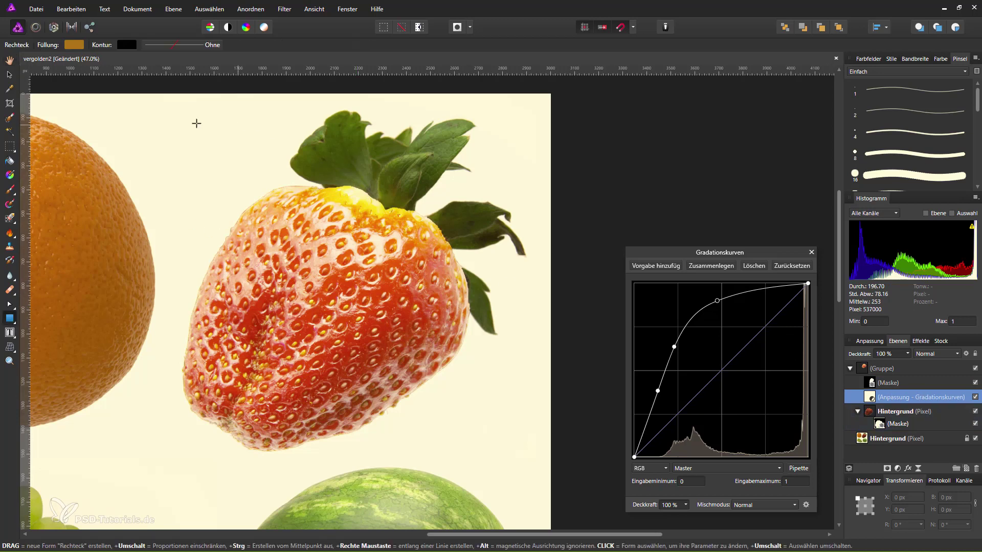
pyautogui.moveTo(190, 121); pyautogui.dragTo(443, 290)
pyautogui.moveTo(506, 400); pyautogui.dragTo(531, 457)
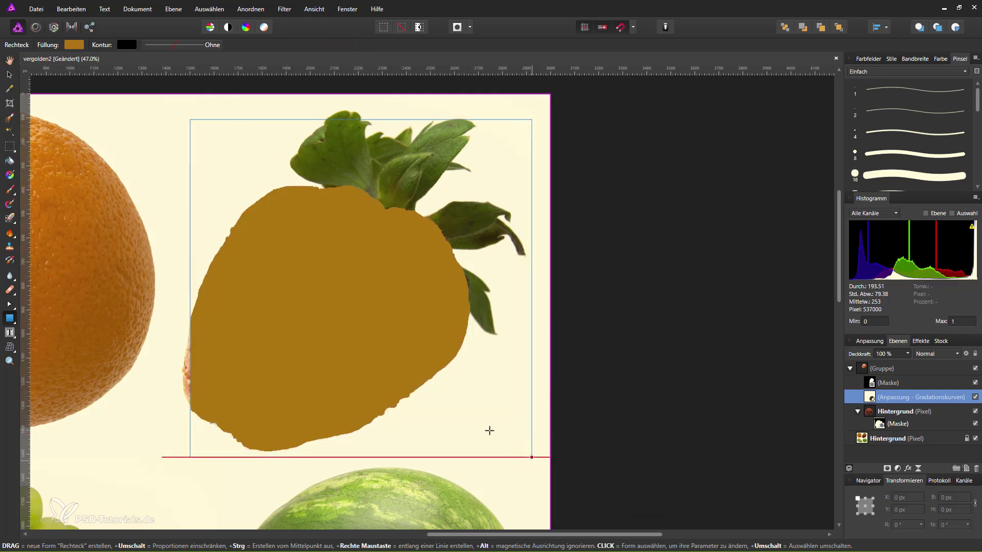
pyautogui.moveTo(191, 289); pyautogui.dragTo(174, 293)
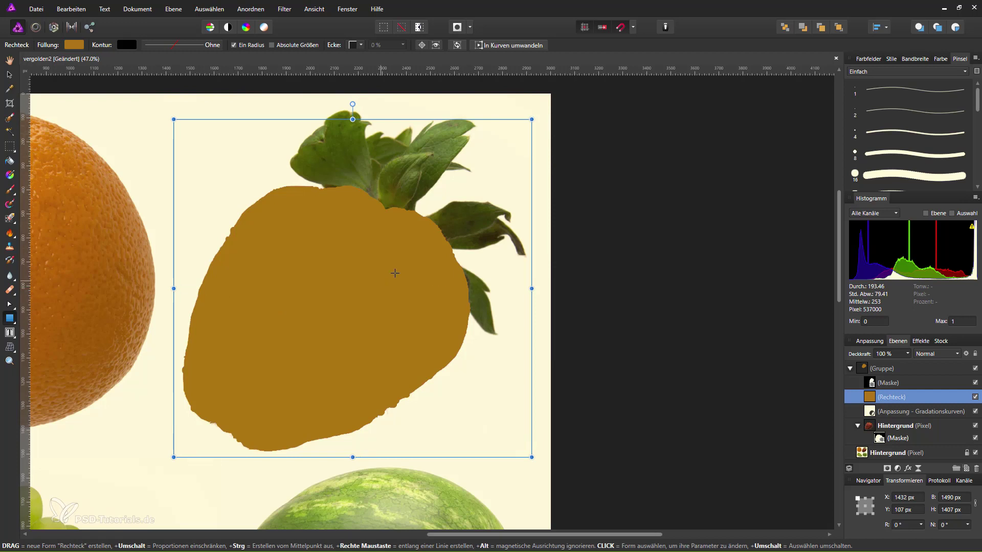
pyautogui.click(940, 59)
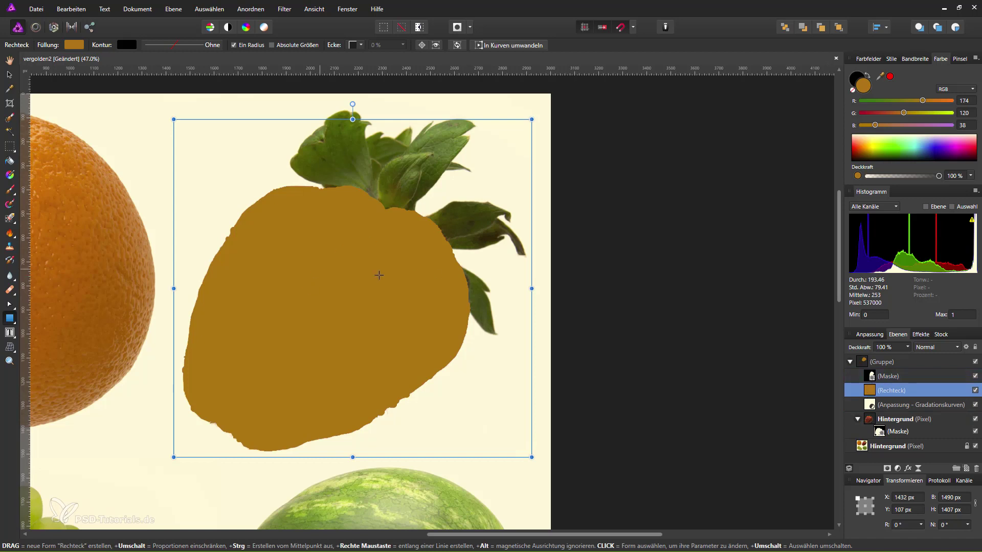
# Set the Rechteck layer's blend mode to Farbe so the strawberry turns gold.
pyautogui.click(955, 348)
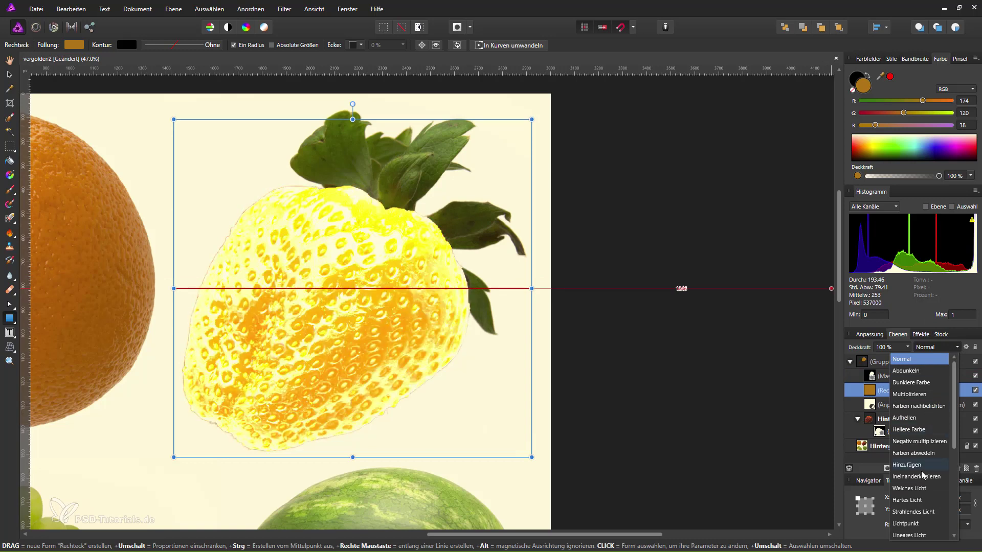
pyautogui.scroll(-3, 921, 489)
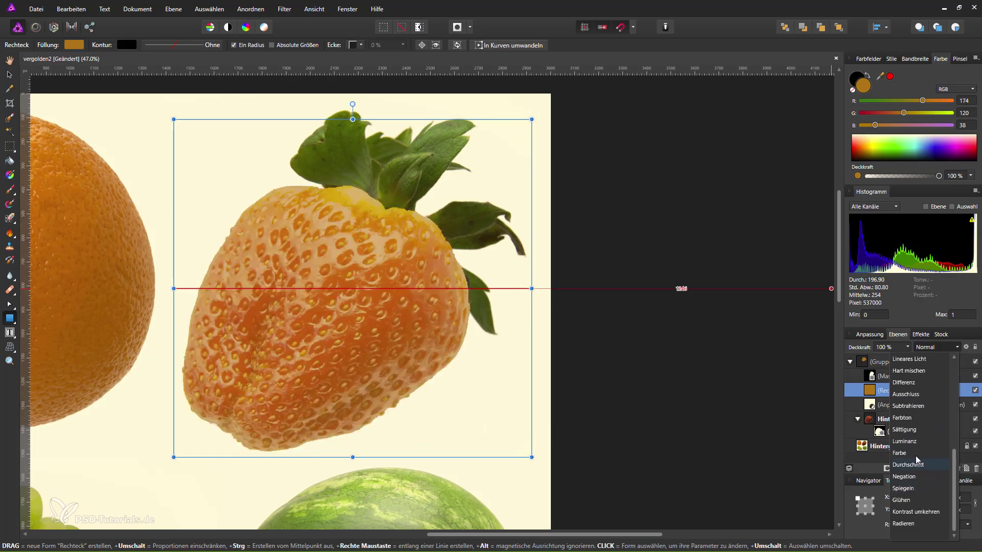
pyautogui.click(915, 454)
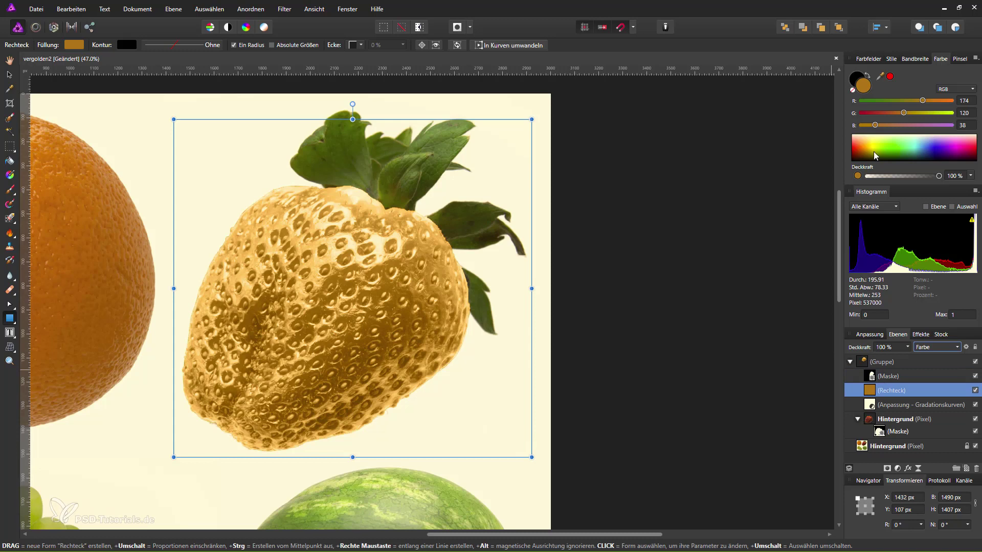
# Retune the rectangle's fill to a lighter gold, BE863C (RGB 190, 134, 60).
pyautogui.doubleClick(864, 85)
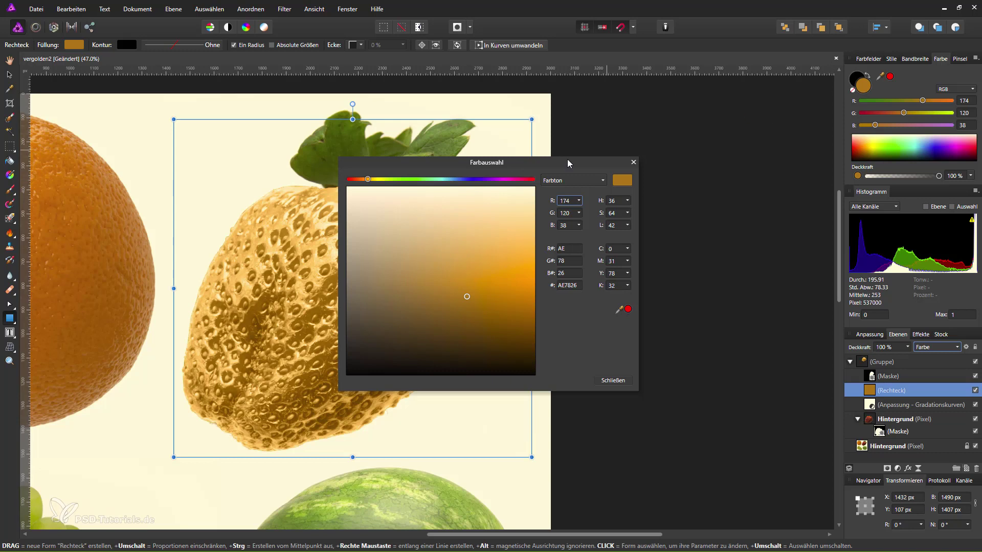
pyautogui.moveTo(714, 147); pyautogui.dragTo(744, 127)
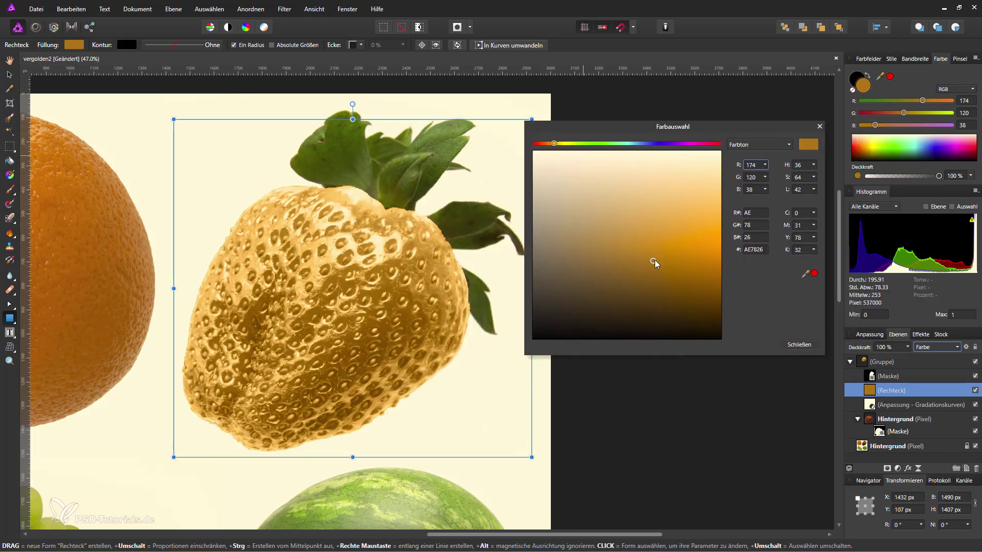
pyautogui.moveTo(652, 260)
pyautogui.mouseDown()
pyautogui.moveTo(627, 290)
pyautogui.moveTo(616, 241)
pyautogui.moveTo(625, 233)
pyautogui.moveTo(654, 256)
pyautogui.mouseUp()
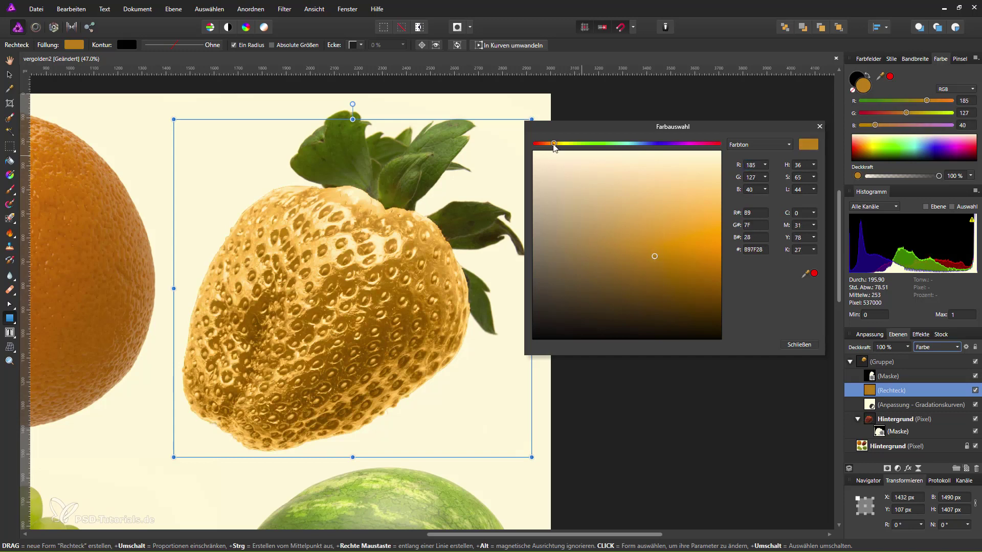
pyautogui.moveTo(554, 144); pyautogui.dragTo(557, 145)
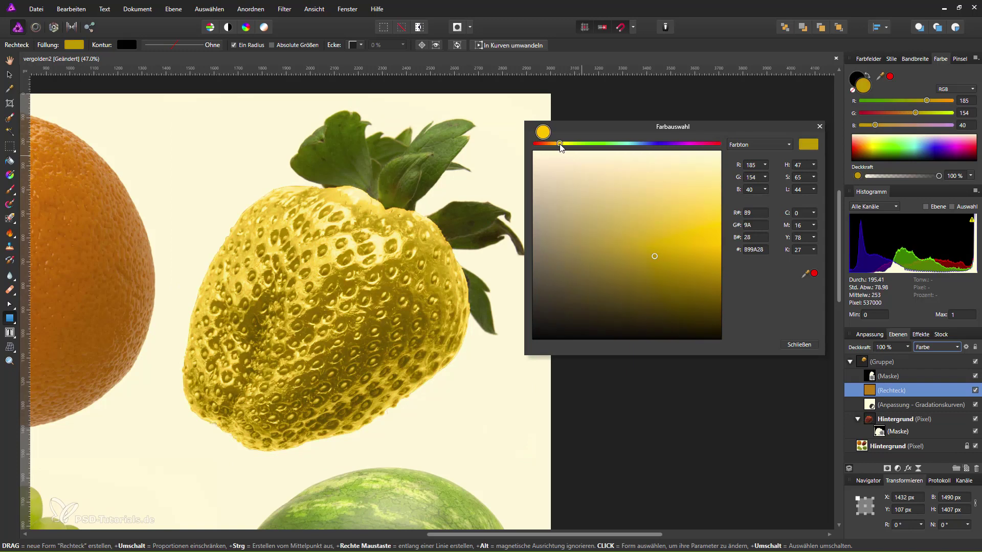
pyautogui.moveTo(557, 146); pyautogui.dragTo(552, 146)
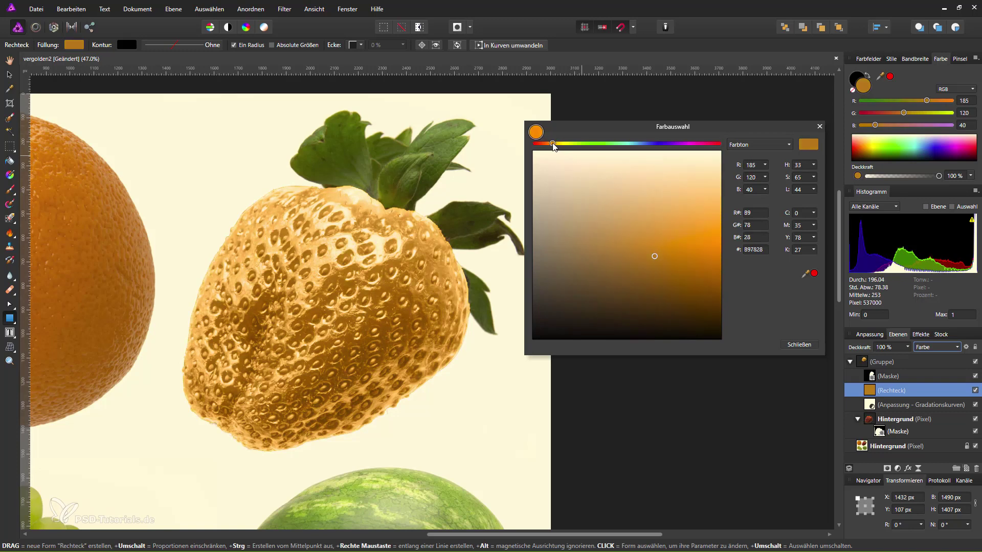
pyautogui.moveTo(553, 146); pyautogui.dragTo(553, 145)
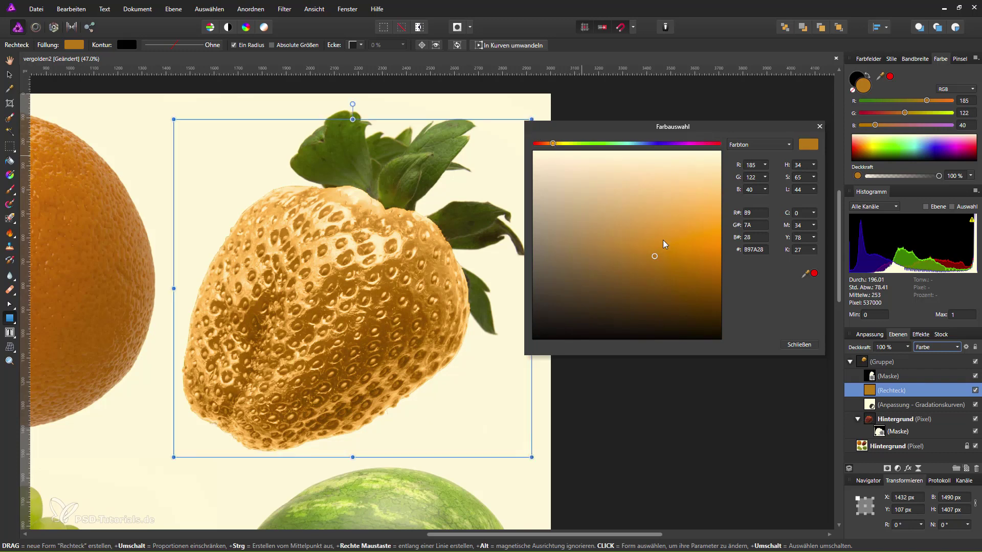
pyautogui.moveTo(655, 256)
pyautogui.mouseDown()
pyautogui.moveTo(617, 239)
pyautogui.moveTo(634, 254)
pyautogui.mouseUp()
pyautogui.moveTo(633, 253)
pyautogui.mouseDown()
pyautogui.moveTo(622, 248)
pyautogui.moveTo(632, 248)
pyautogui.mouseUp()
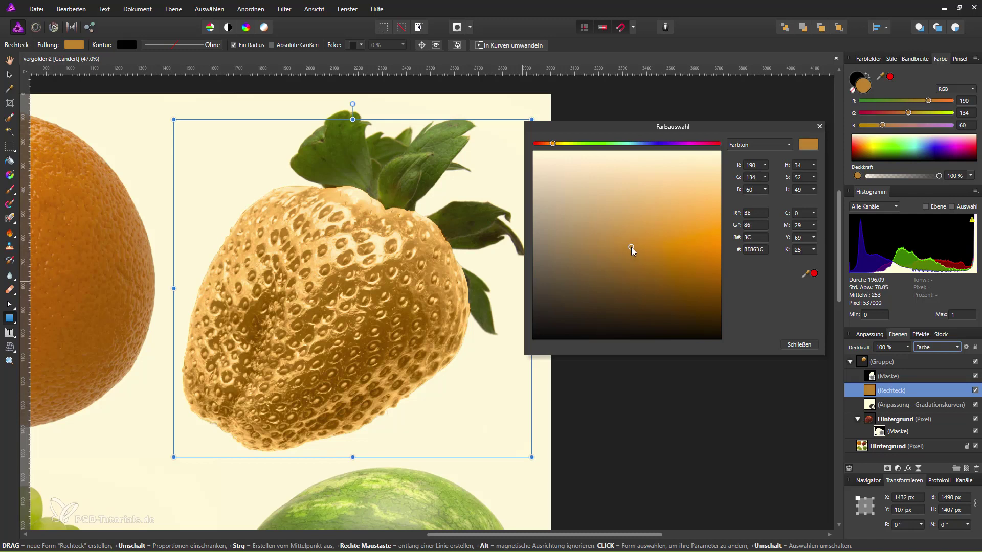
pyautogui.click(819, 126)
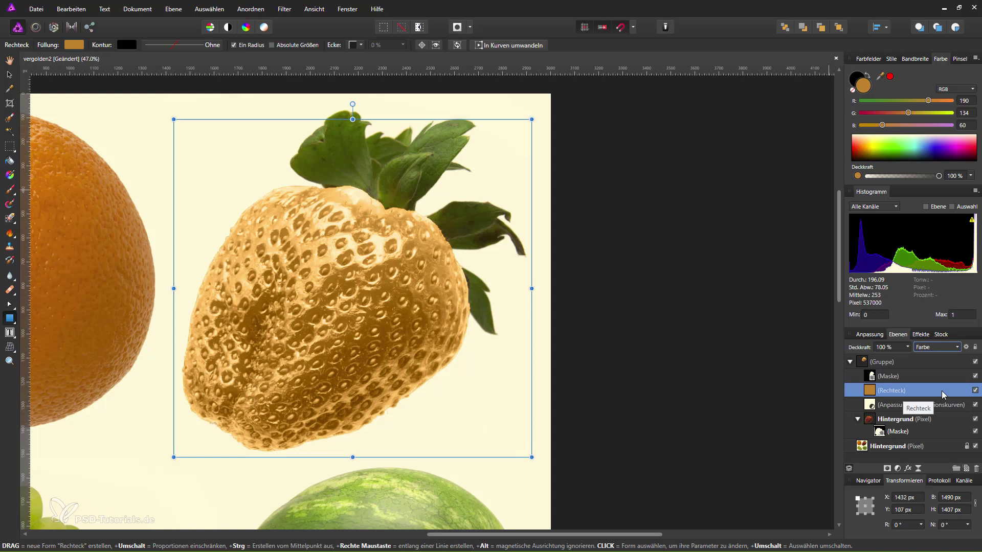
# Delete the Rechteck layer and reset the Gradationskurven curve to a straight line.
pyautogui.press('Delete')
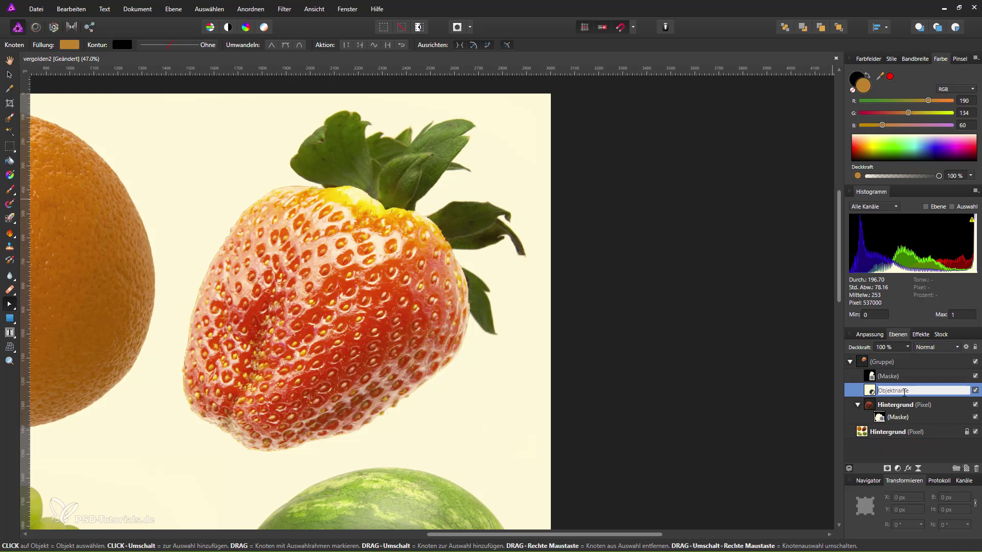
pyautogui.doubleClick(873, 392)
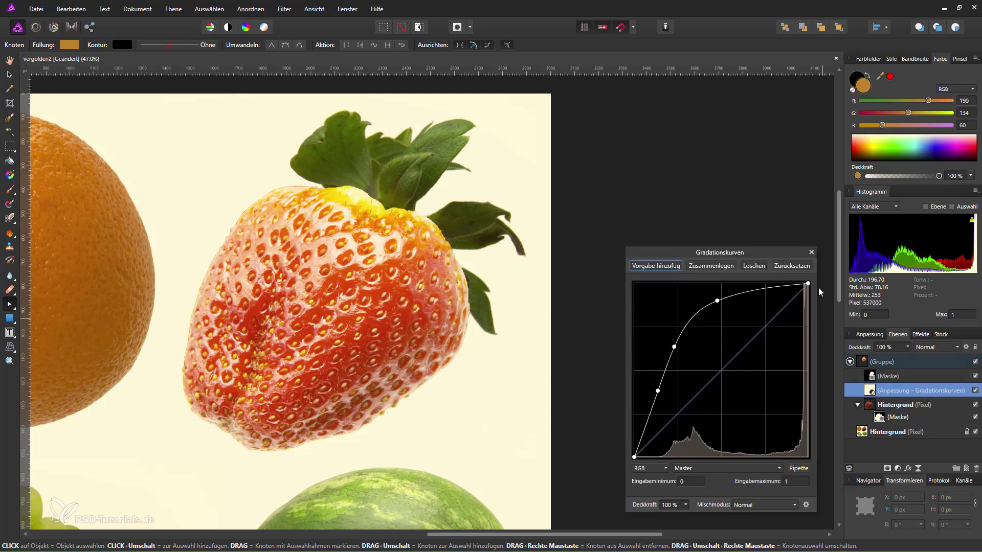
pyautogui.click(793, 265)
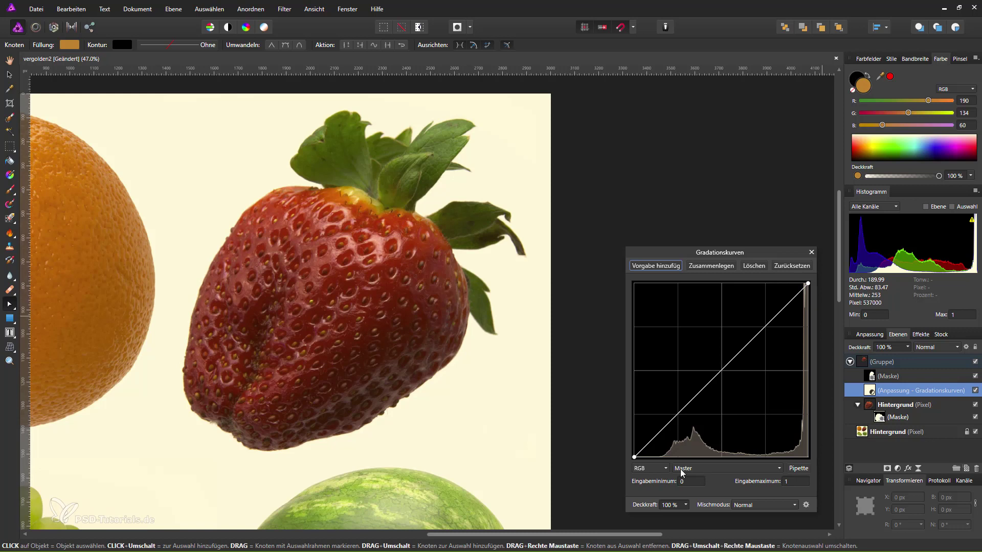
# Lift the red, green and blue channel curves to brighten and orange the strawberry.
pyautogui.click(737, 471)
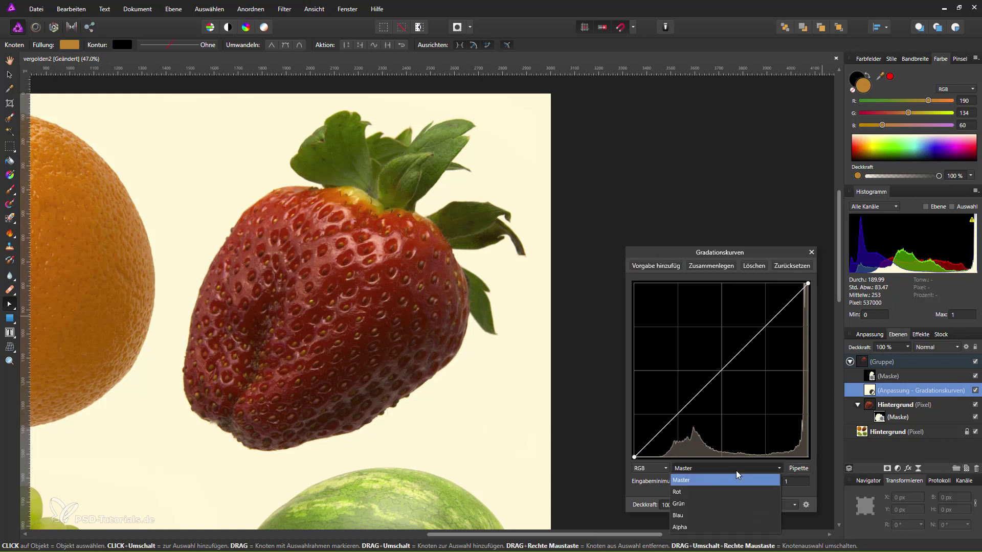
pyautogui.click(716, 493)
pyautogui.moveTo(747, 345); pyautogui.dragTo(719, 311)
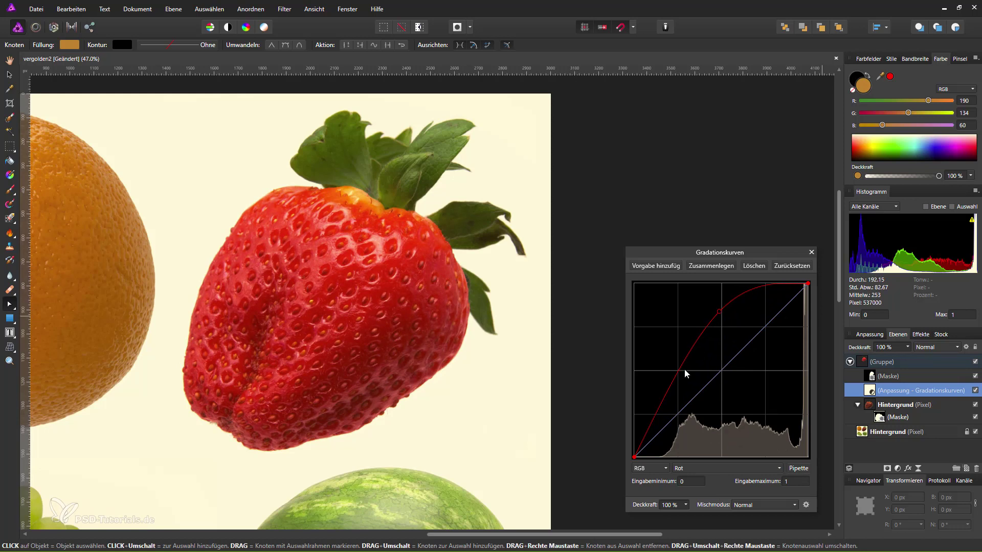
pyautogui.click(747, 467)
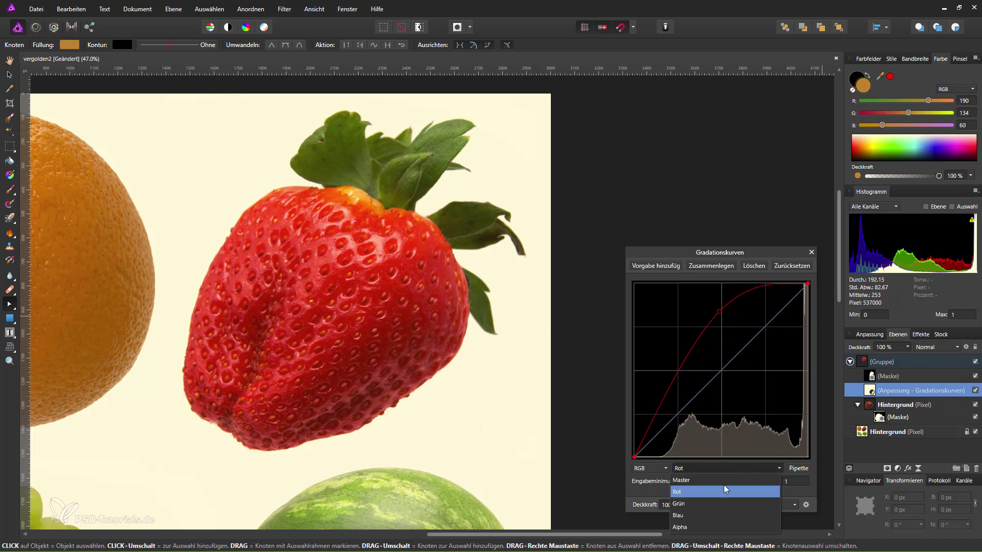
pyautogui.click(713, 502)
pyautogui.moveTo(721, 370); pyautogui.dragTo(726, 326)
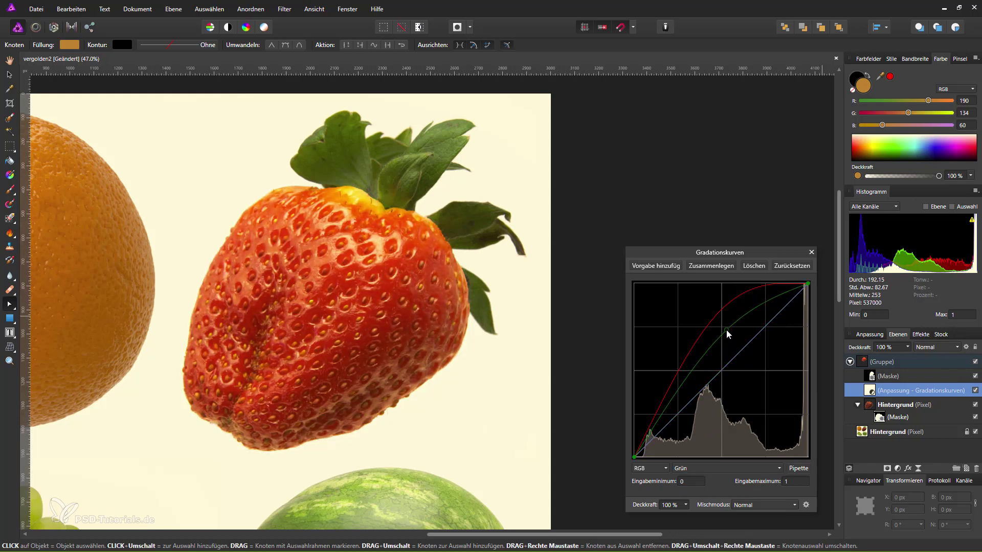
pyautogui.click(751, 468)
pyautogui.click(722, 512)
pyautogui.moveTo(722, 369)
pyautogui.mouseDown()
pyautogui.moveTo(731, 349)
pyautogui.moveTo(722, 345)
pyautogui.mouseUp()
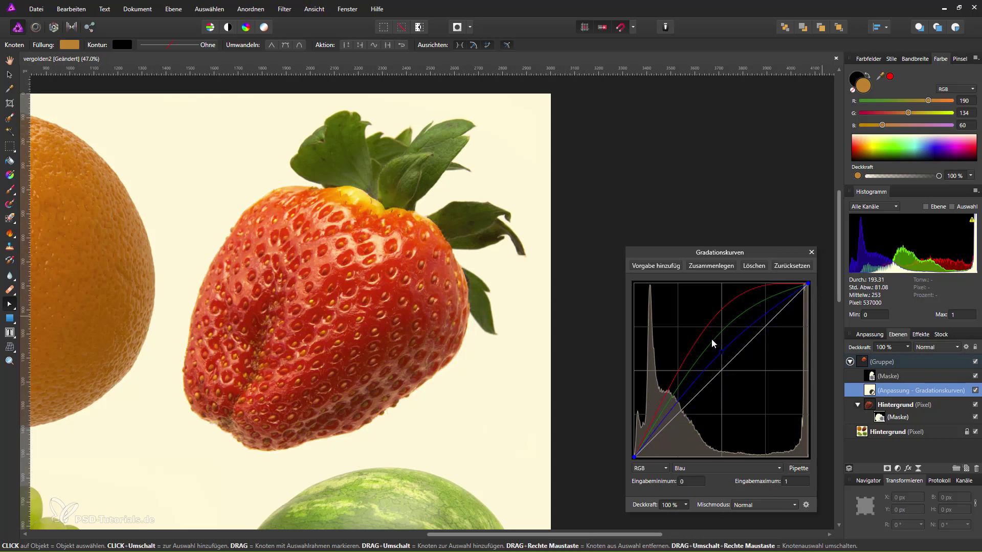
# Reshape the red curve further and lift the green curve through two points.
pyautogui.click(722, 466)
pyautogui.click(712, 491)
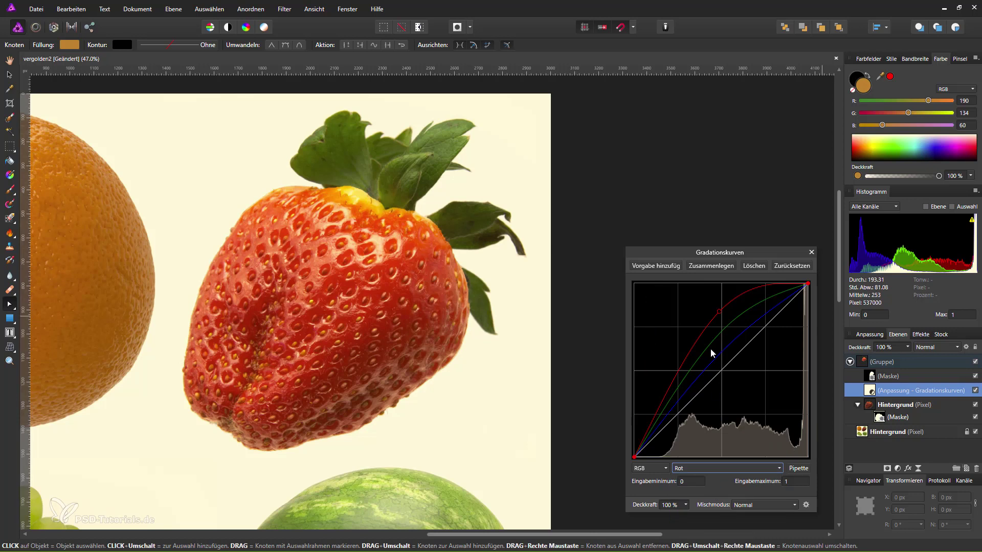
pyautogui.moveTo(689, 309)
pyautogui.mouseDown()
pyautogui.moveTo(725, 308)
pyautogui.moveTo(664, 366)
pyautogui.moveTo(675, 370)
pyautogui.mouseUp()
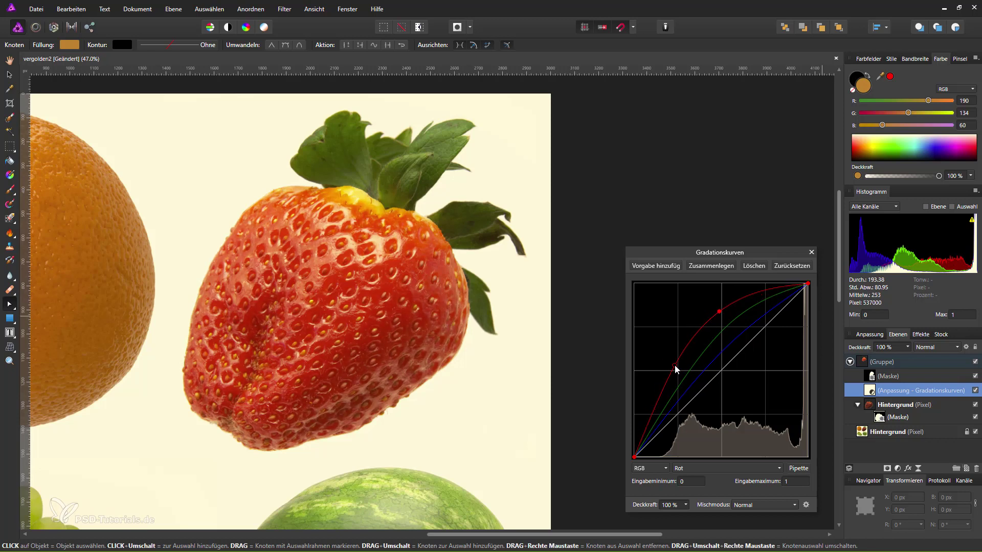
pyautogui.moveTo(720, 312); pyautogui.dragTo(724, 301)
pyautogui.click(729, 466)
pyautogui.click(699, 502)
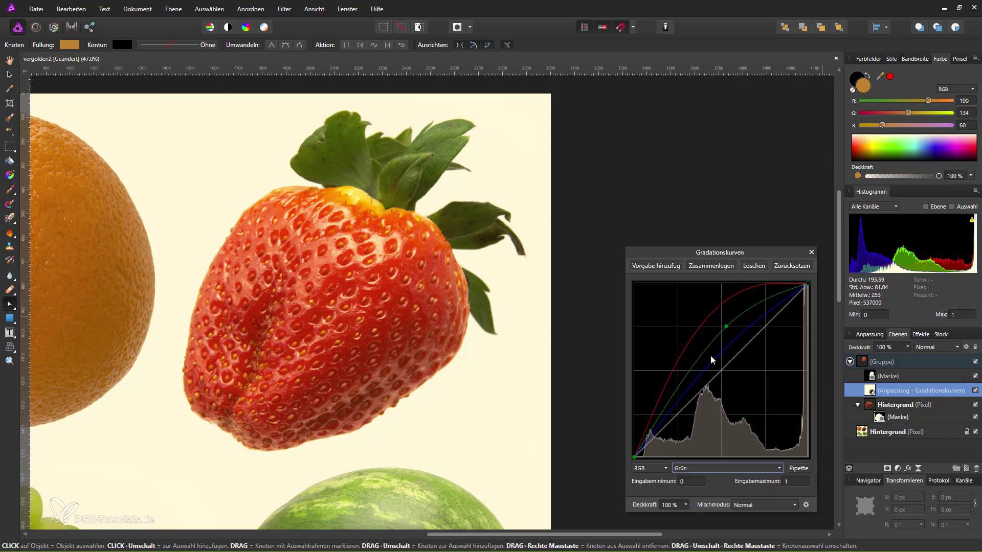
pyautogui.moveTo(725, 324)
pyautogui.mouseDown()
pyautogui.moveTo(697, 319)
pyautogui.moveTo(700, 351)
pyautogui.moveTo(728, 315)
pyautogui.mouseUp()
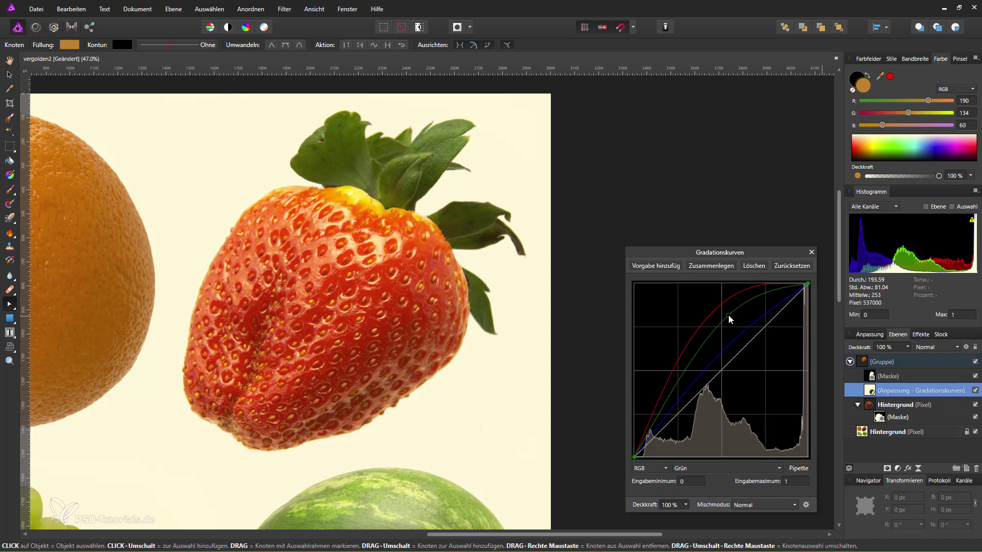
pyautogui.moveTo(675, 378)
pyautogui.mouseDown()
pyautogui.moveTo(666, 362)
pyautogui.moveTo(662, 384)
pyautogui.moveTo(670, 383)
pyautogui.mouseUp()
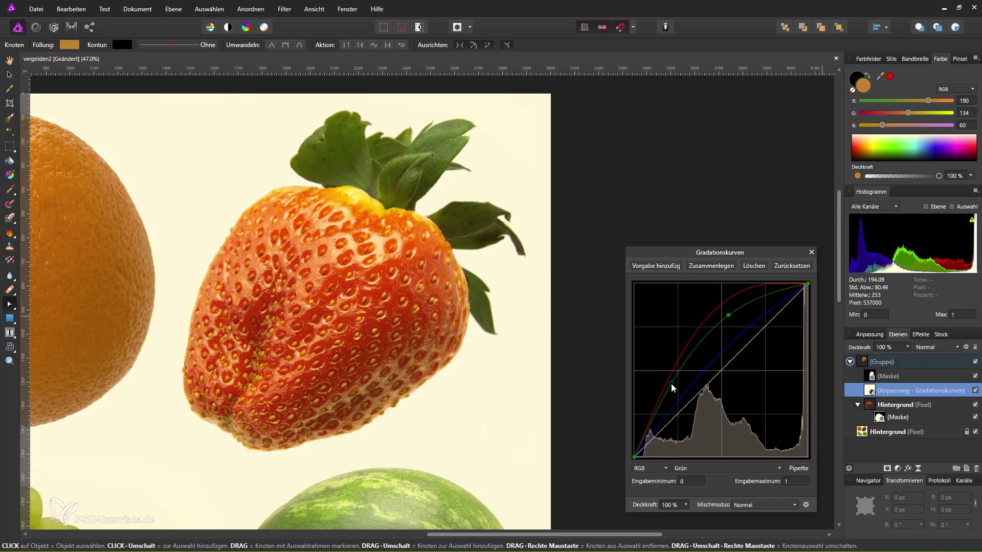
pyautogui.moveTo(731, 313)
pyautogui.mouseDown()
pyautogui.moveTo(744, 299)
pyautogui.moveTo(719, 303)
pyautogui.moveTo(725, 311)
pyautogui.mouseUp()
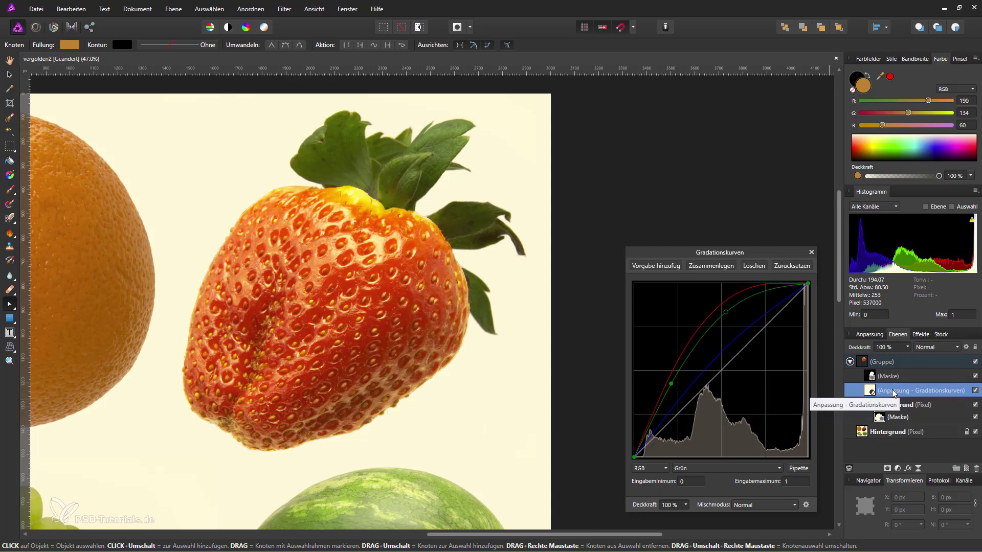
# Pull the blue curve down and lower the red curve's upper point to warm the tone.
pyautogui.click(745, 469)
pyautogui.click(712, 515)
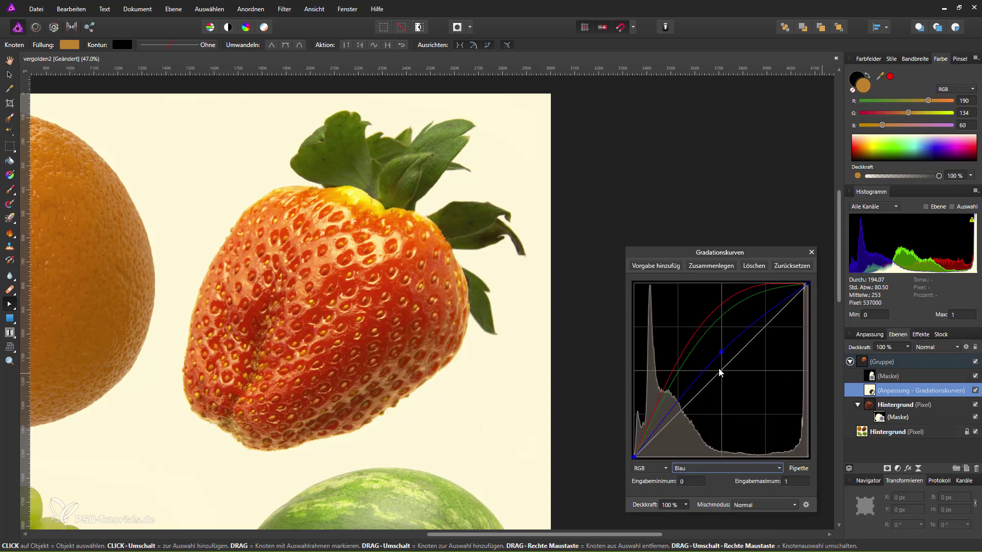
pyautogui.moveTo(731, 365)
pyautogui.mouseDown()
pyautogui.moveTo(738, 373)
pyautogui.moveTo(718, 318)
pyautogui.moveTo(726, 336)
pyautogui.moveTo(713, 326)
pyautogui.moveTo(742, 349)
pyautogui.moveTo(744, 367)
pyautogui.moveTo(726, 379)
pyautogui.mouseUp()
pyautogui.click(735, 470)
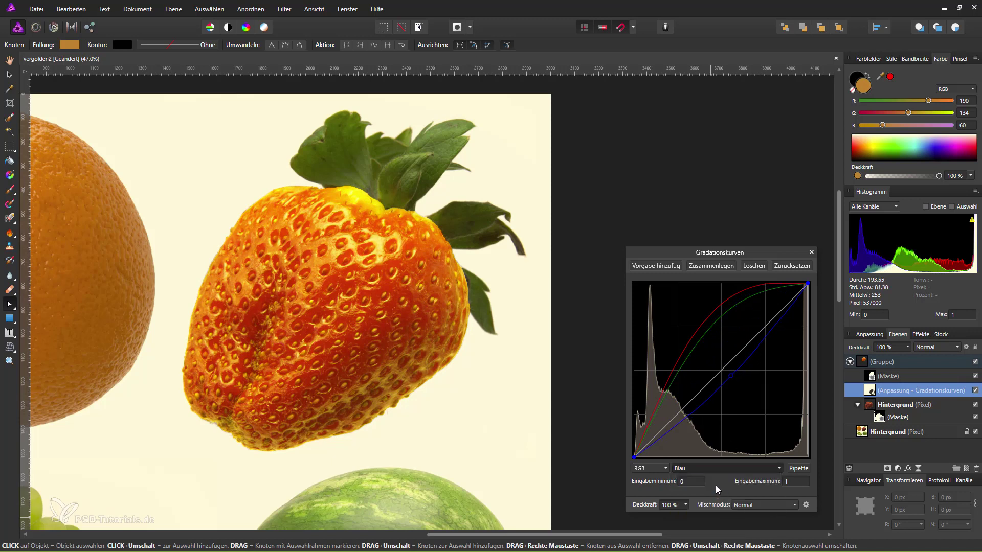
pyautogui.click(716, 489)
pyautogui.moveTo(723, 301)
pyautogui.mouseDown()
pyautogui.moveTo(732, 323)
pyautogui.moveTo(747, 314)
pyautogui.mouseUp()
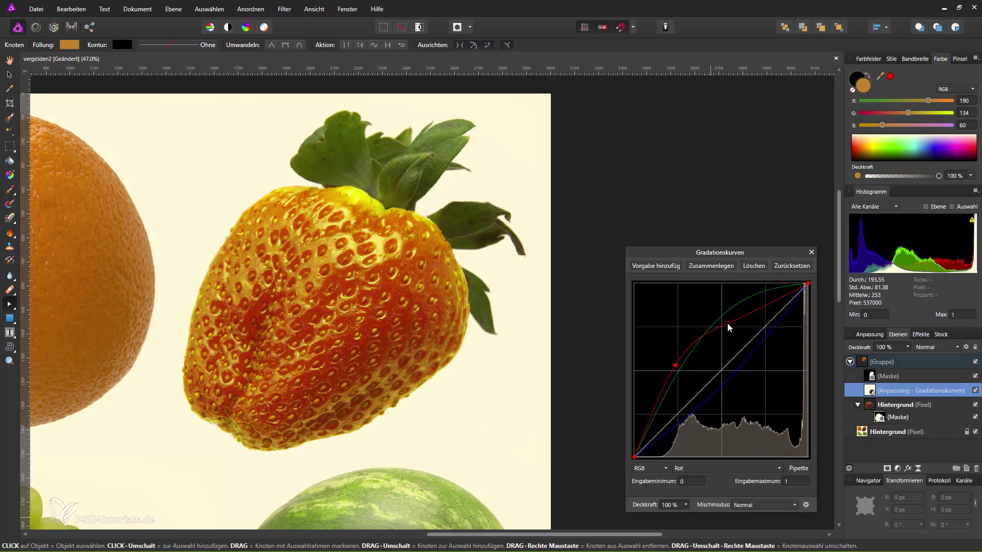
pyautogui.moveTo(680, 366)
pyautogui.mouseDown()
pyautogui.moveTo(686, 376)
pyautogui.moveTo(667, 368)
pyautogui.moveTo(666, 355)
pyautogui.moveTo(670, 371)
pyautogui.mouseUp()
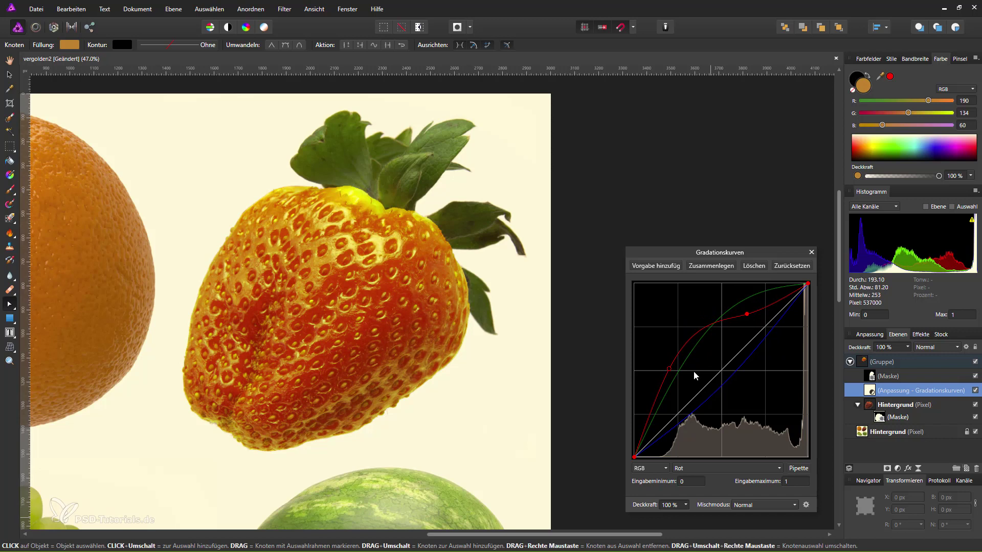
# Reset all curves, then bow the Master curve upward through two points.
pyautogui.click(781, 266)
pyautogui.click(766, 466)
pyautogui.moveTo(760, 330)
pyautogui.mouseDown()
pyautogui.moveTo(703, 324)
pyautogui.moveTo(718, 312)
pyautogui.mouseUp()
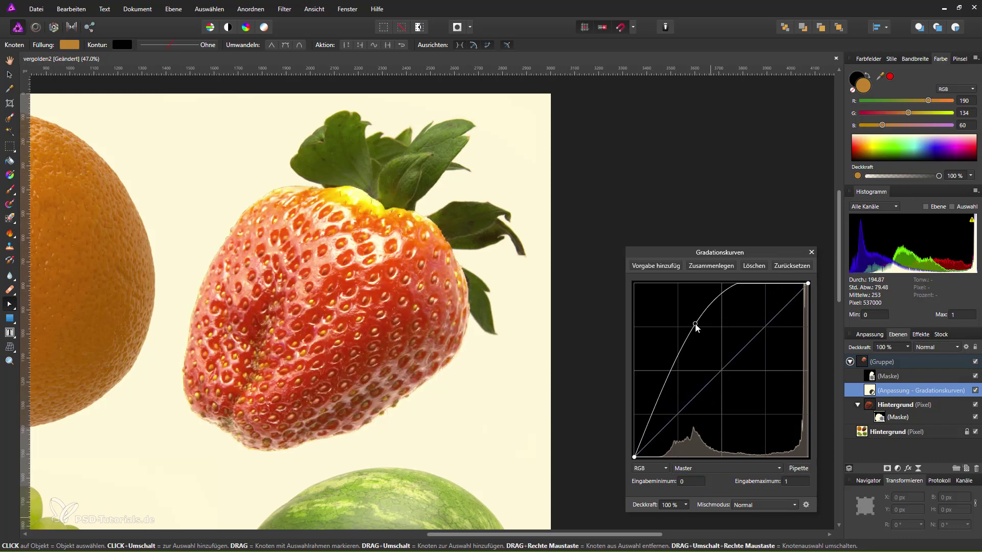
pyautogui.moveTo(667, 386); pyautogui.dragTo(665, 375)
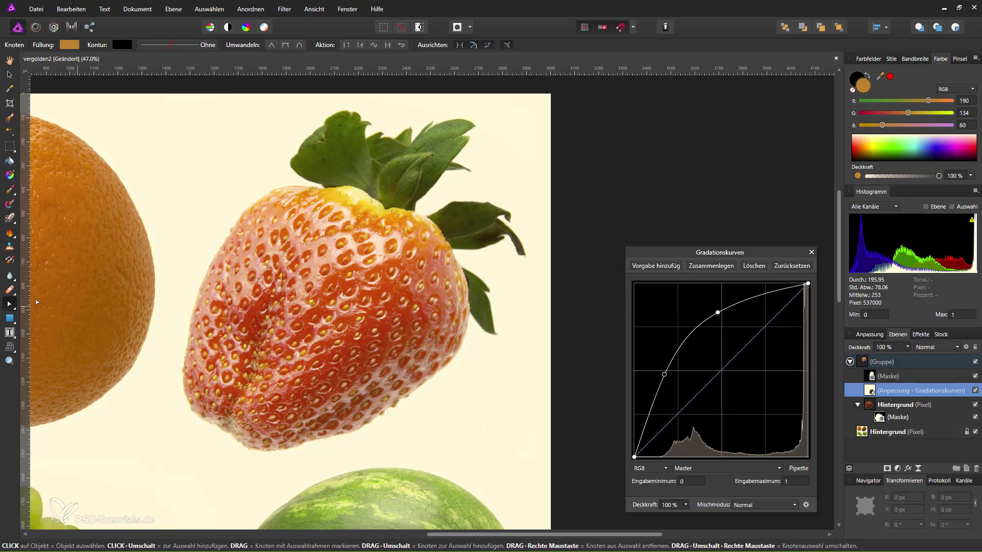
# Draw a rectangle over the whole strawberry and blend it in Farbe mode.
pyautogui.click(11, 319)
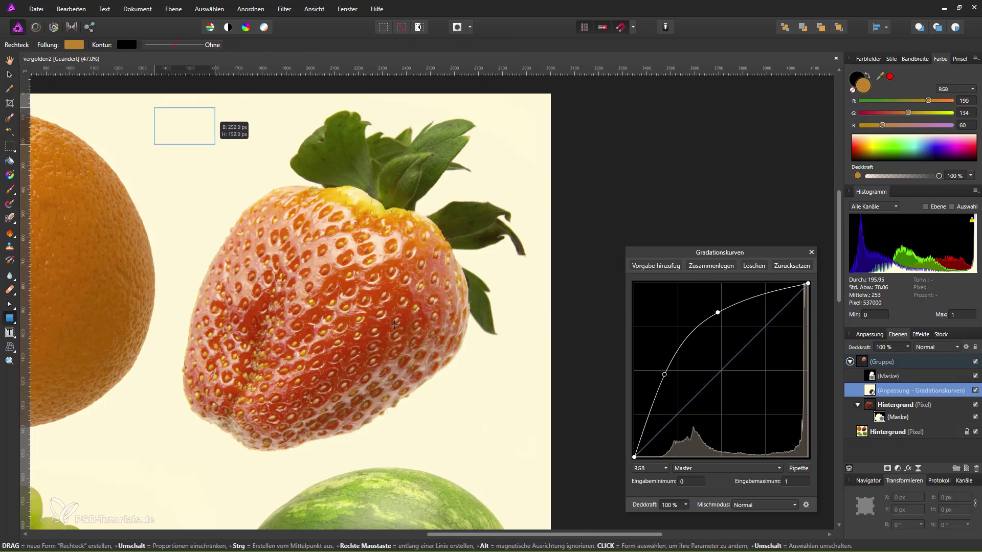
pyautogui.moveTo(154, 107); pyautogui.dragTo(499, 491)
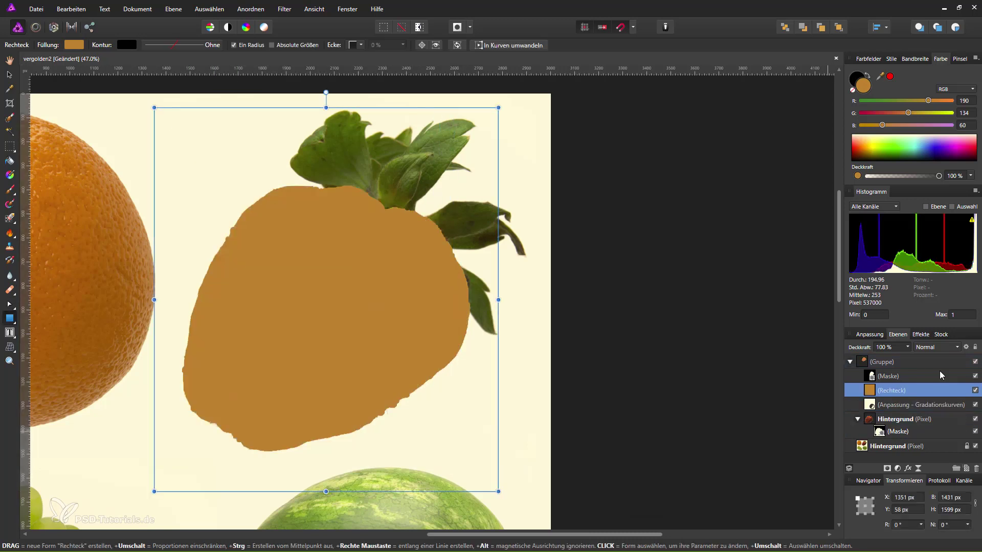
pyautogui.click(955, 347)
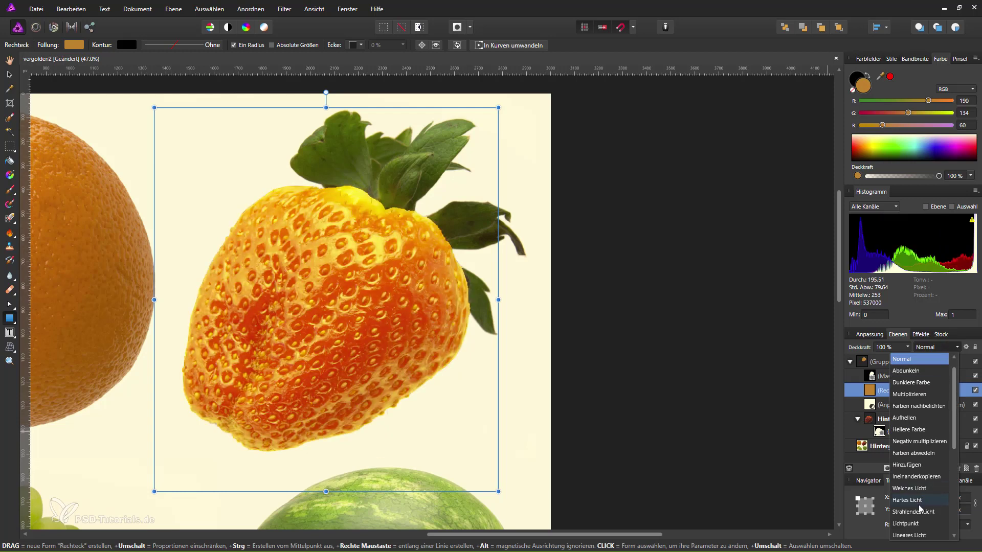
pyautogui.click(916, 453)
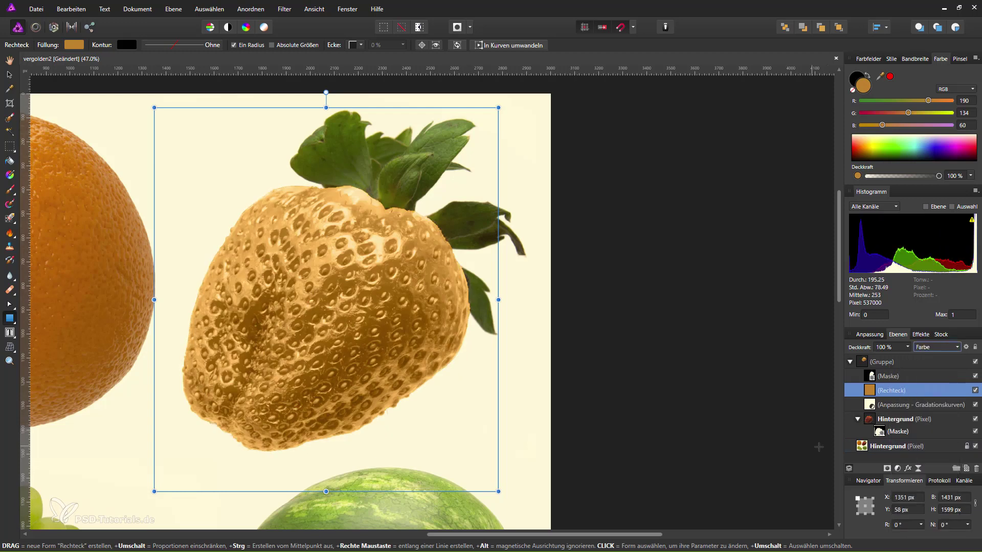
# Reshape the Curves master curve through three points for a metallic gold sheen.
pyautogui.click(892, 405)
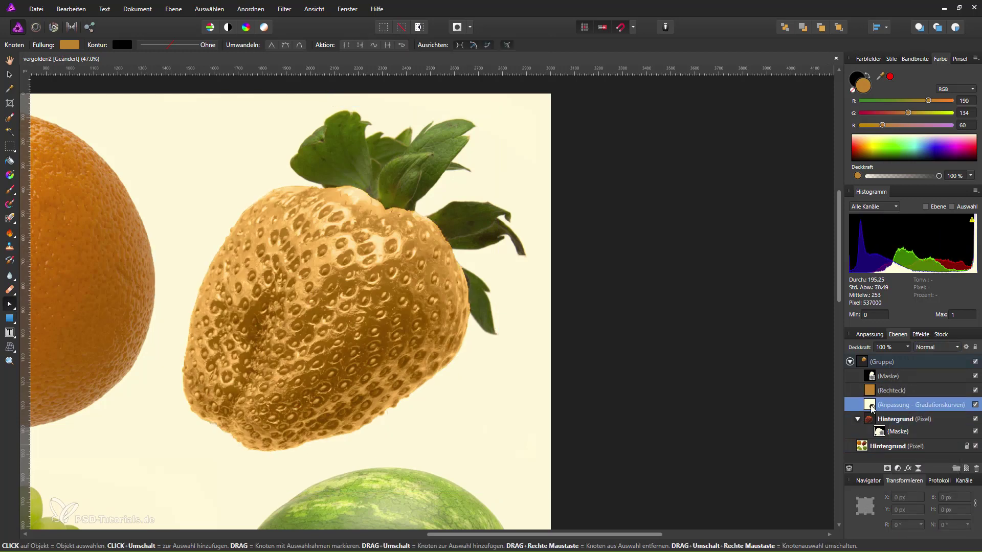
pyautogui.doubleClick(871, 406)
pyautogui.moveTo(718, 312); pyautogui.dragTo(733, 310)
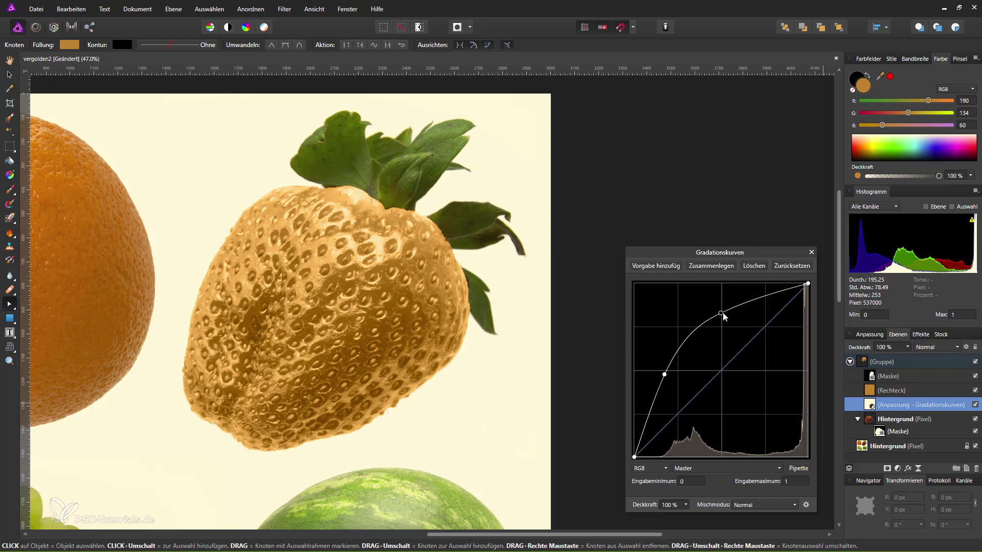
pyautogui.moveTo(663, 374)
pyautogui.mouseDown()
pyautogui.moveTo(674, 383)
pyautogui.moveTo(673, 397)
pyautogui.moveTo(665, 393)
pyautogui.mouseUp()
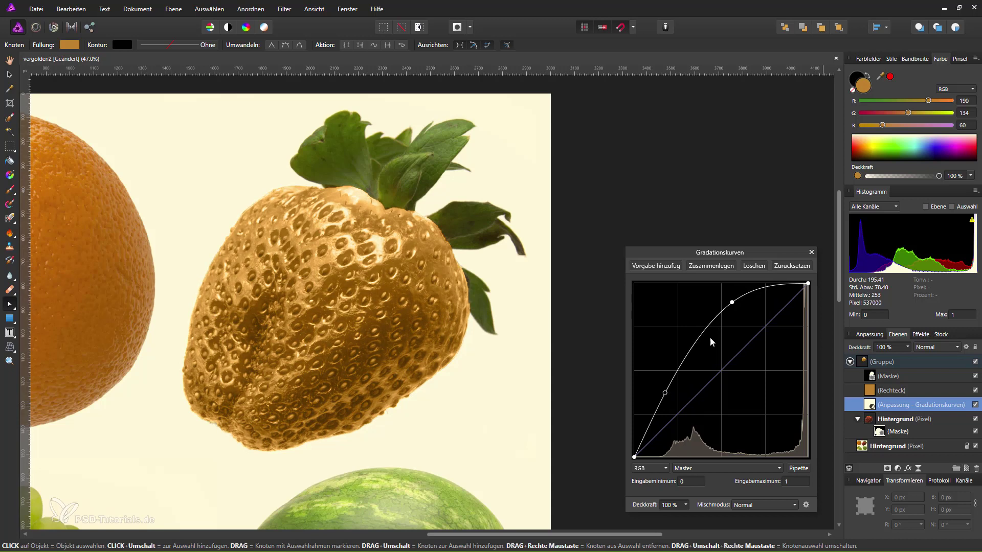
pyautogui.moveTo(733, 303)
pyautogui.mouseDown()
pyautogui.moveTo(749, 314)
pyautogui.moveTo(756, 305)
pyautogui.moveTo(747, 301)
pyautogui.mouseUp()
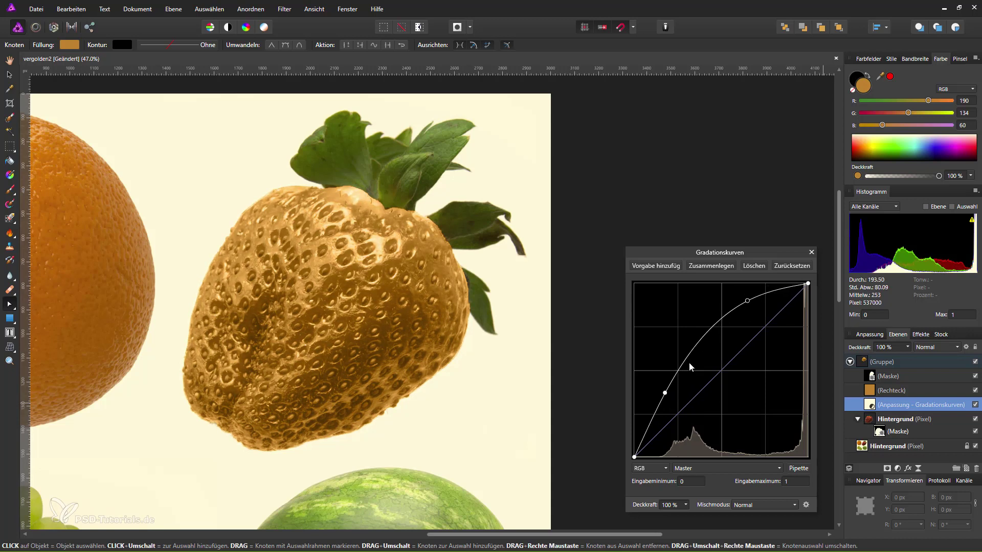
pyautogui.moveTo(691, 354)
pyautogui.mouseDown()
pyautogui.moveTo(693, 365)
pyautogui.moveTo(682, 337)
pyautogui.mouseUp()
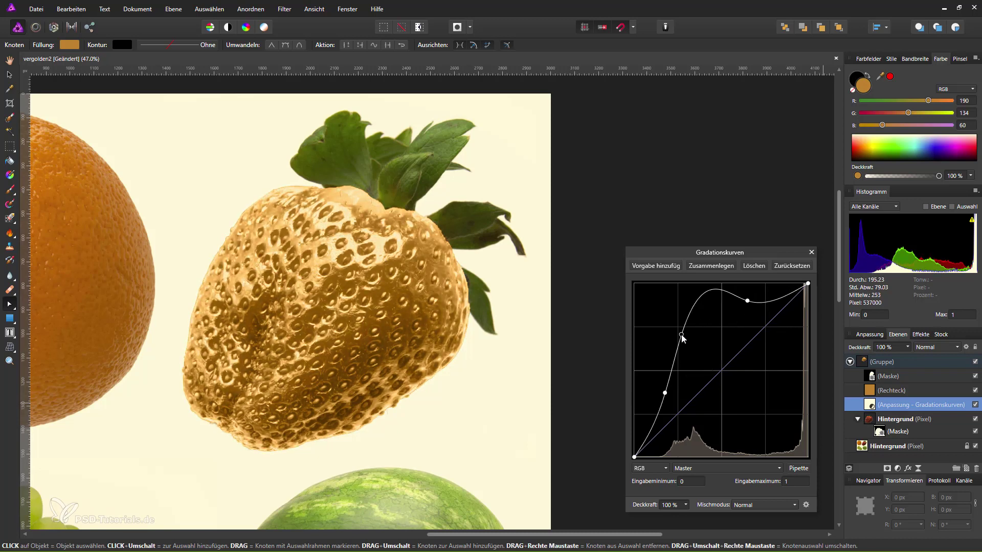
pyautogui.click(929, 362)
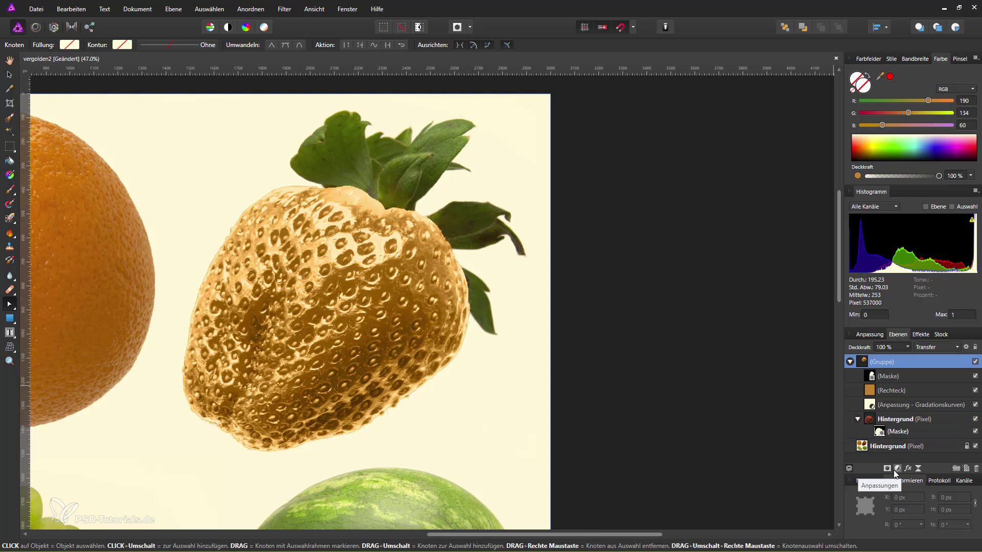
# Add a new pixel layer and a Tonwertkorrektur (Levels) adjustment at the top.
pyautogui.hotkey('ctrl', 'shift', 'n')
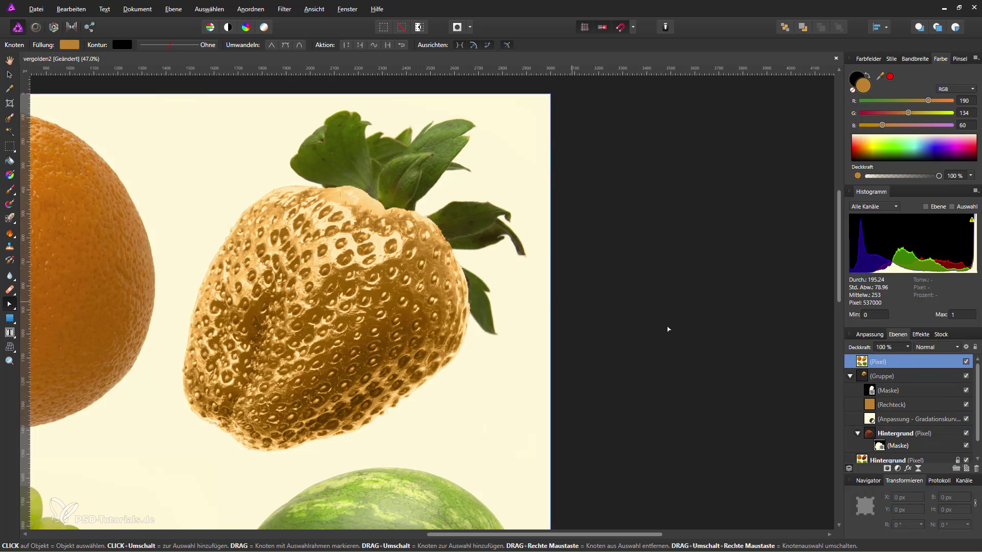
pyautogui.click(897, 472)
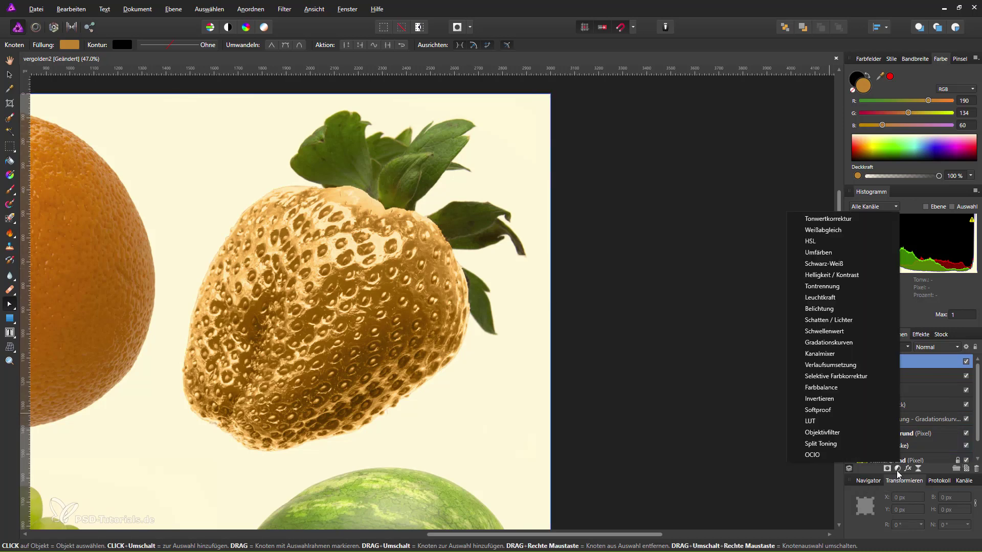
pyautogui.click(828, 219)
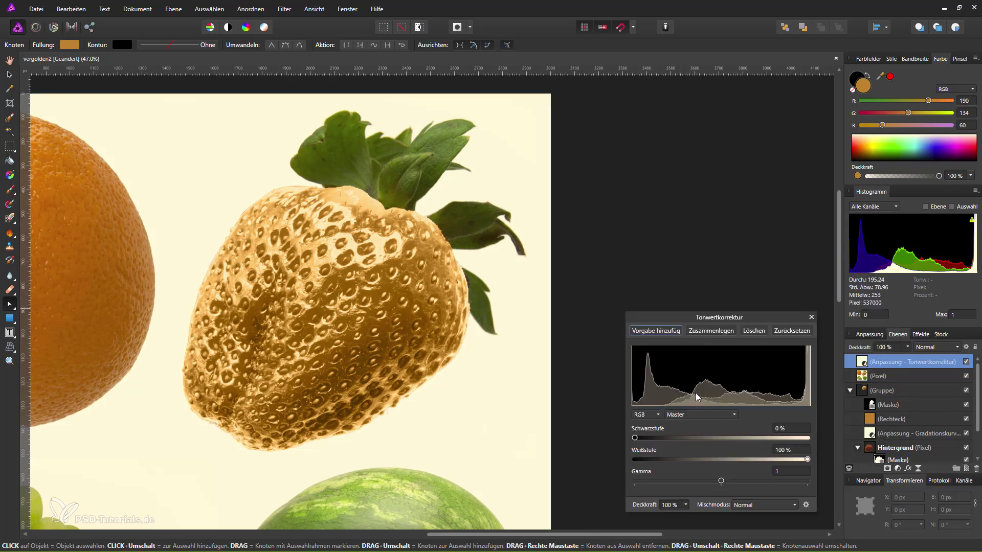
# Set the Rot channel's black level to 4% and white level to 99%.
pyautogui.click(725, 415)
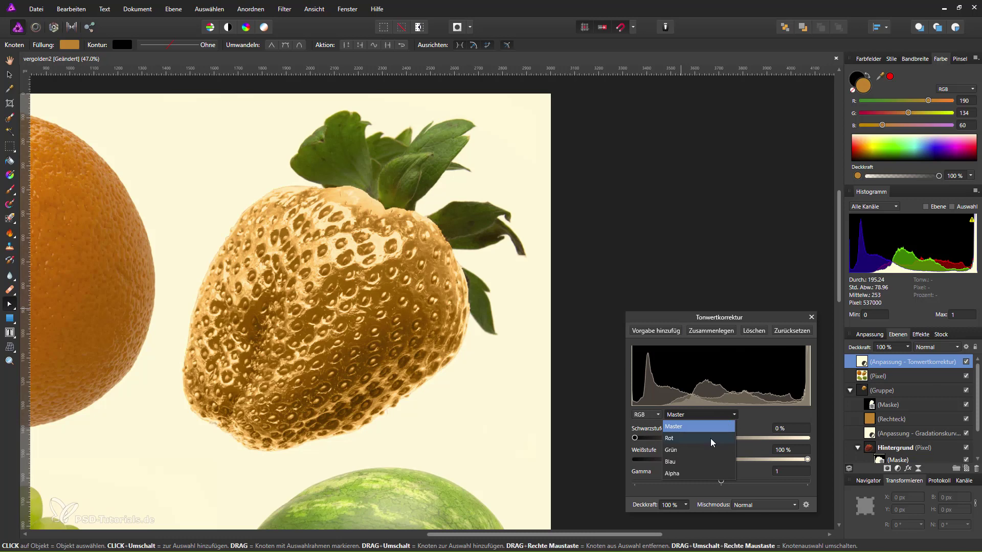
pyautogui.click(710, 438)
pyautogui.moveTo(633, 437)
pyautogui.mouseDown()
pyautogui.moveTo(677, 439)
pyautogui.moveTo(635, 439)
pyautogui.mouseUp()
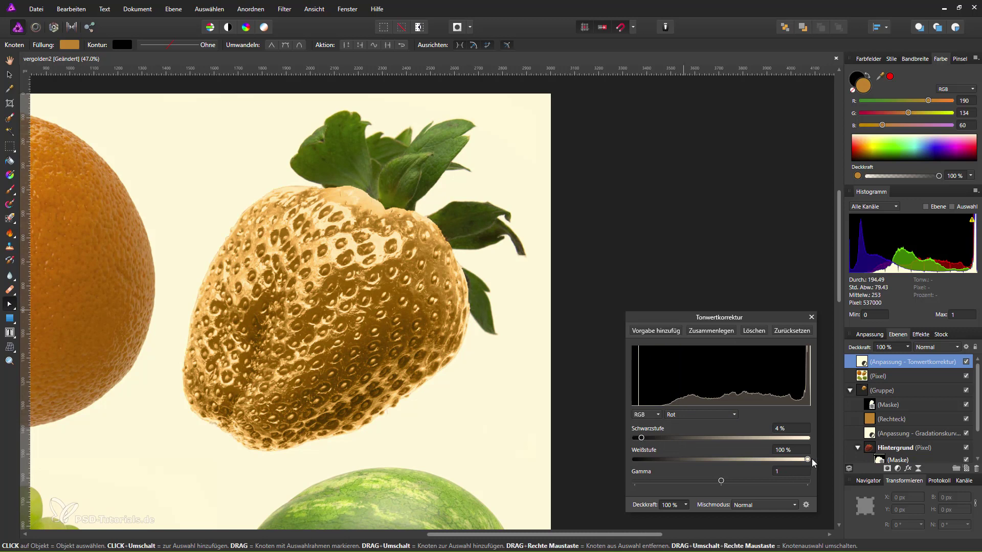
pyautogui.moveTo(796, 459)
pyautogui.mouseDown()
pyautogui.moveTo(772, 459)
pyautogui.moveTo(799, 463)
pyautogui.mouseUp()
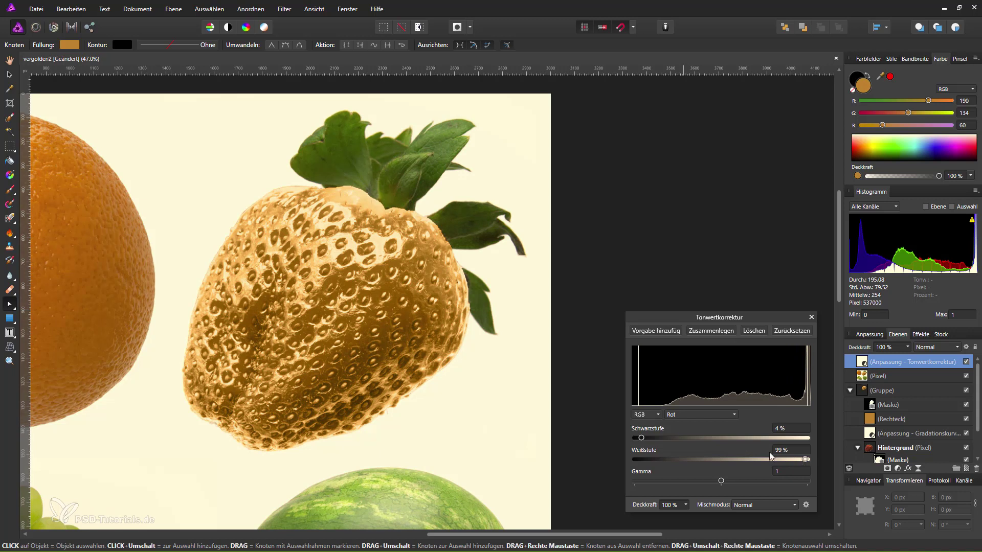
pyautogui.scroll(-3, 389, 424)
pyautogui.moveTo(839, 281); pyautogui.dragTo(839, 321)
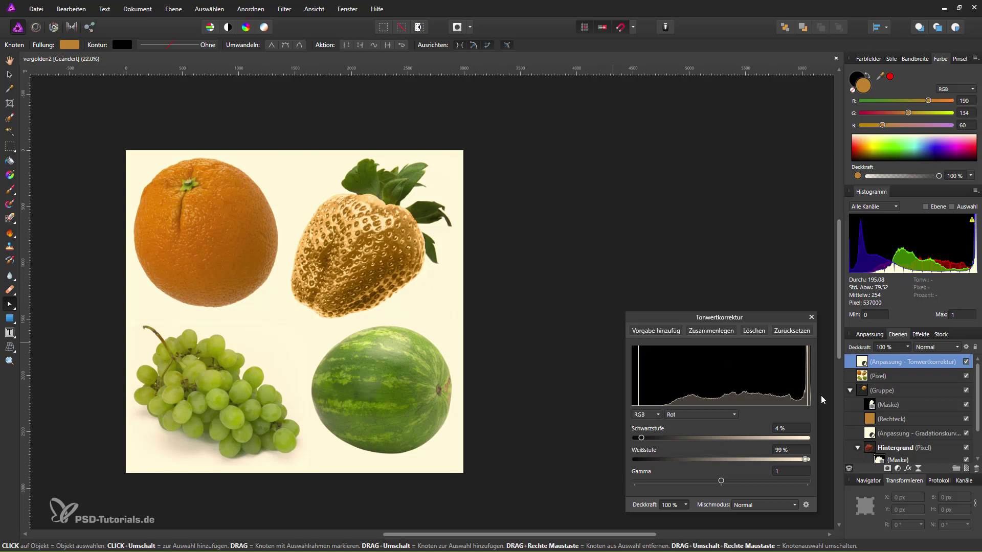
# Select the fruit Pixel layer and start a Selection Brush stroke along the watermelon.
pyautogui.click(919, 377)
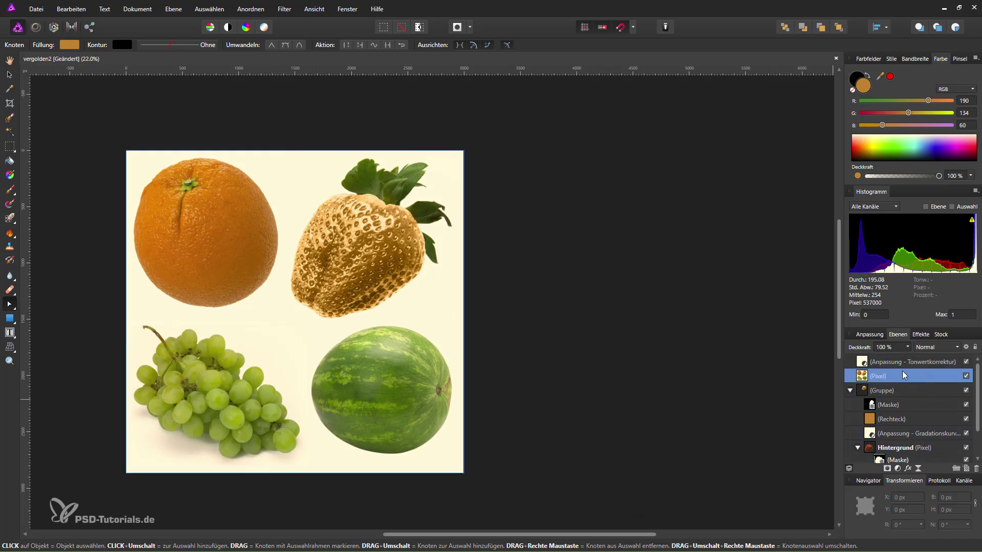
pyautogui.click(13, 120)
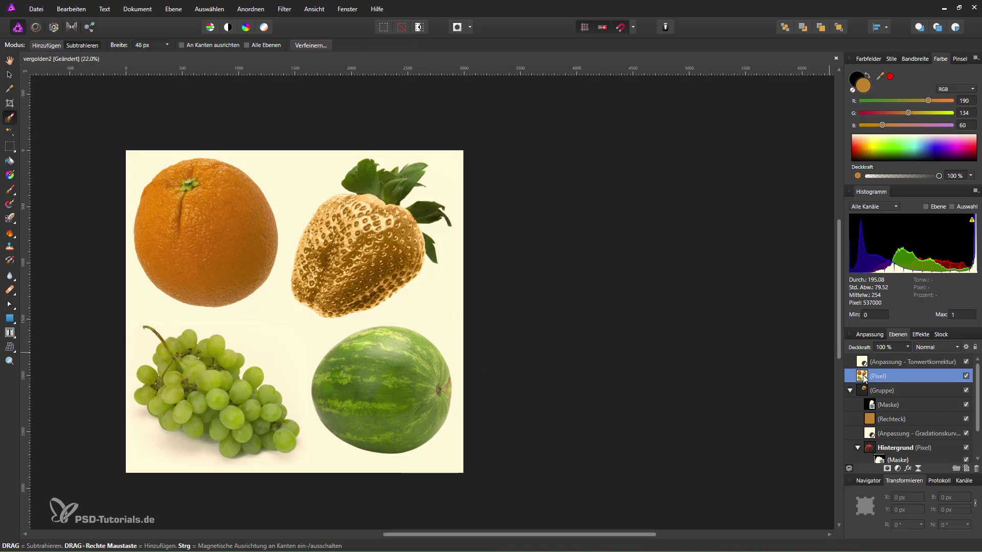
pyautogui.scroll(3, 407, 358)
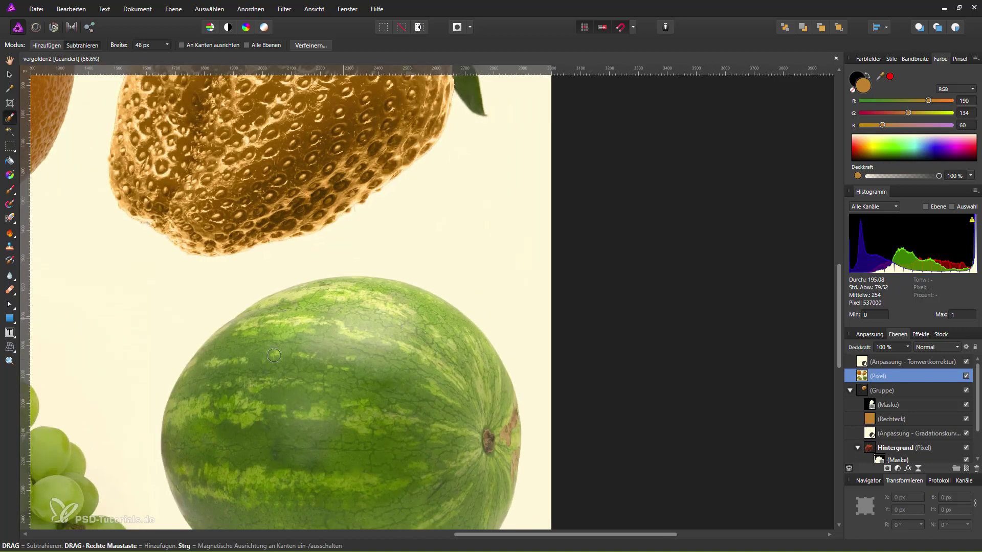
pyautogui.click(53, 45)
pyautogui.moveTo(386, 333); pyautogui.dragTo(468, 414)
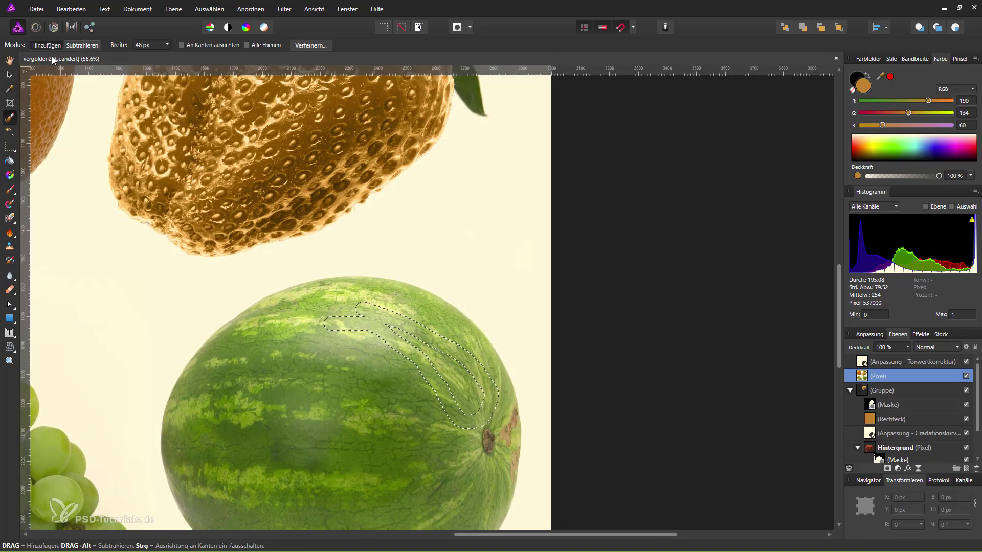
# Widen the brush to 271 px, enable Snap to edges, and paint over the watermelon.
pyautogui.click(167, 45)
pyautogui.moveTo(169, 57); pyautogui.dragTo(185, 57)
pyautogui.moveTo(329, 362); pyautogui.dragTo(353, 327)
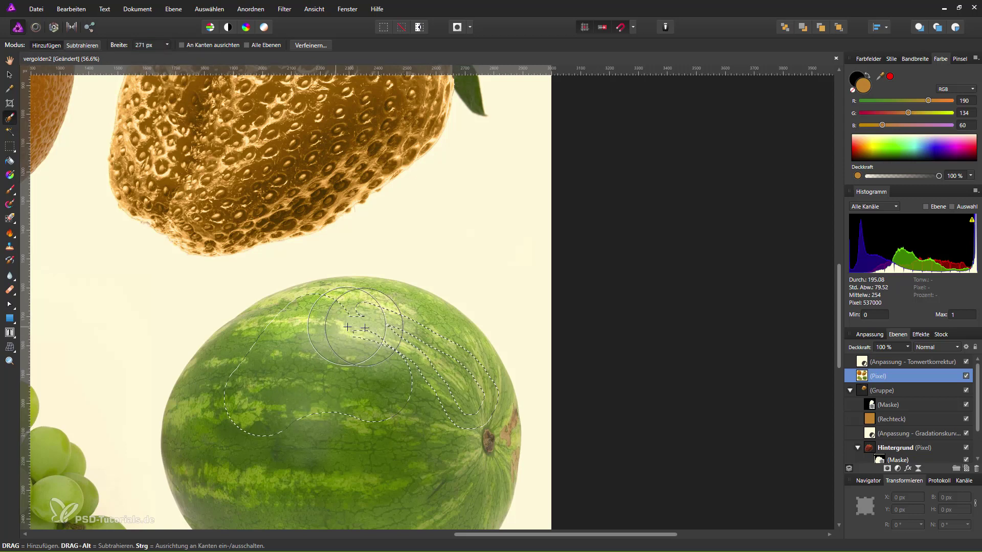
pyautogui.click(181, 45)
pyautogui.moveTo(339, 280)
pyautogui.mouseDown()
pyautogui.moveTo(382, 312)
pyautogui.moveTo(220, 327)
pyautogui.moveTo(197, 417)
pyautogui.moveTo(230, 514)
pyautogui.moveTo(467, 453)
pyautogui.moveTo(427, 371)
pyautogui.mouseUp()
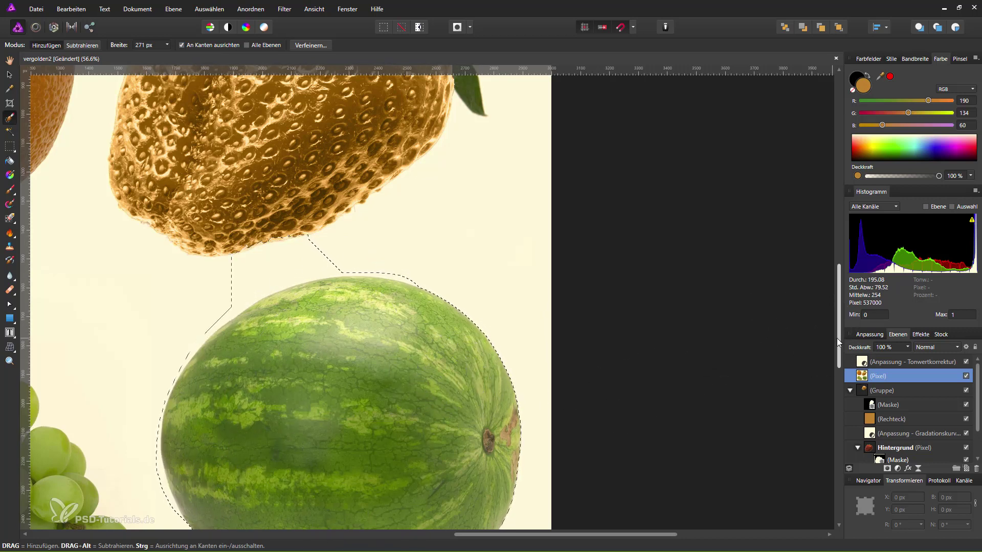
pyautogui.moveTo(837, 339); pyautogui.dragTo(835, 390)
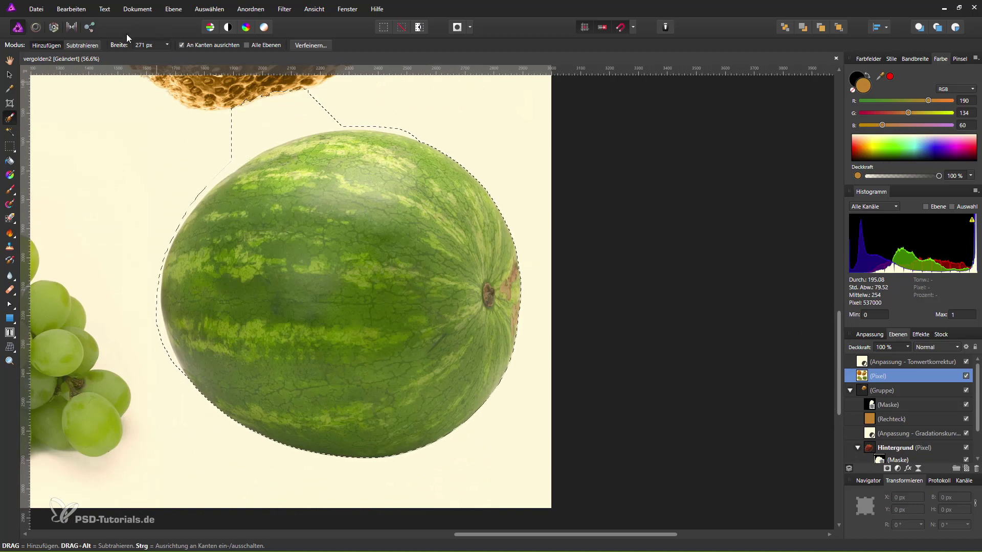
pyautogui.click(82, 45)
pyautogui.click(209, 46)
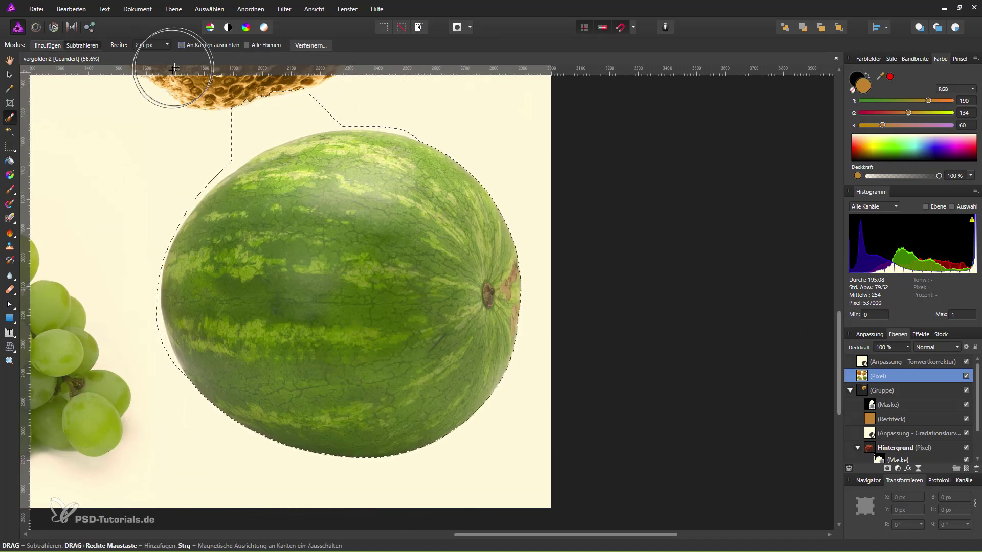
# Shrink the brush to 66 px and trim background off the melon's left edge.
pyautogui.moveTo(165, 54); pyautogui.dragTo(154, 55)
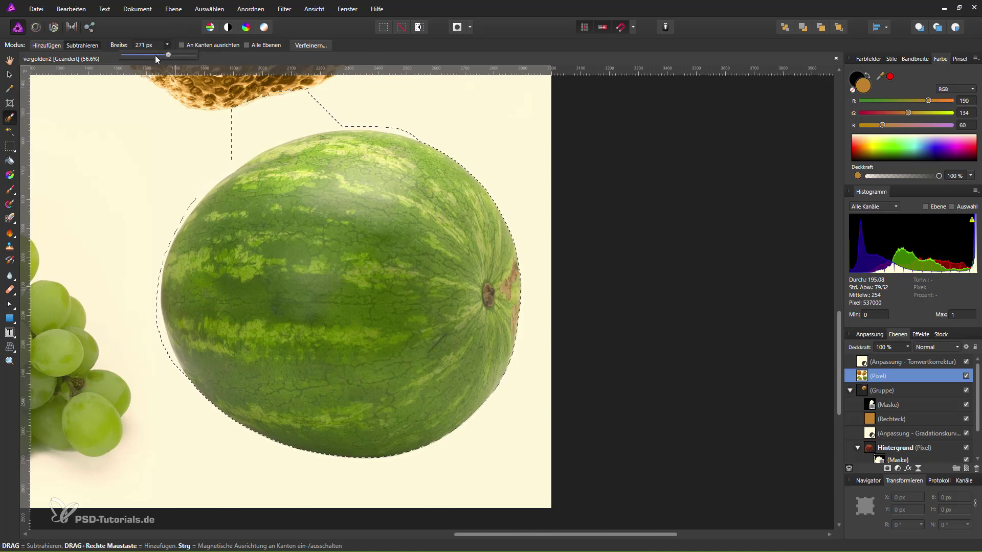
pyautogui.moveTo(236, 115)
pyautogui.mouseDown()
pyautogui.moveTo(328, 93)
pyautogui.moveTo(273, 124)
pyautogui.moveTo(367, 125)
pyautogui.moveTo(151, 327)
pyautogui.mouseUp()
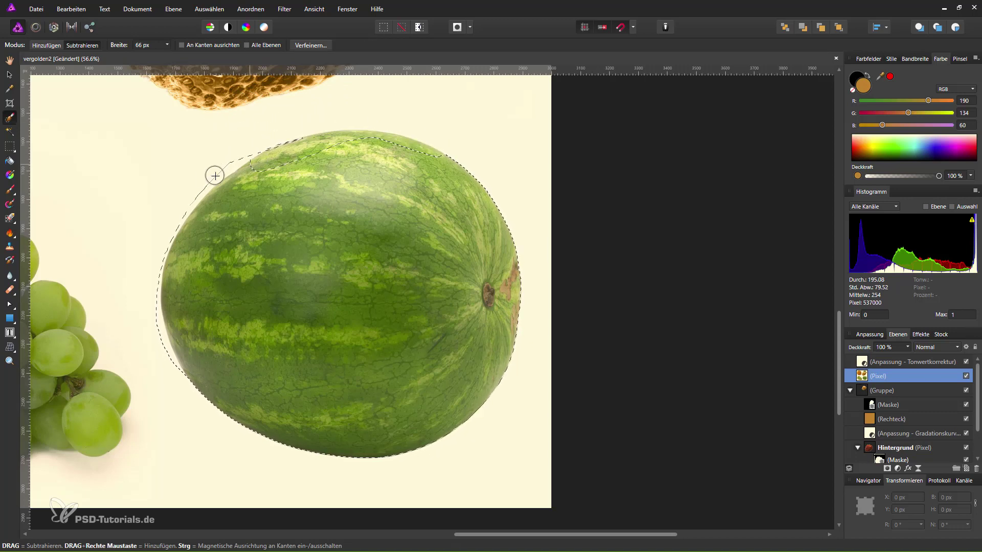
pyautogui.moveTo(170, 372); pyautogui.dragTo(163, 342)
pyautogui.click(155, 265)
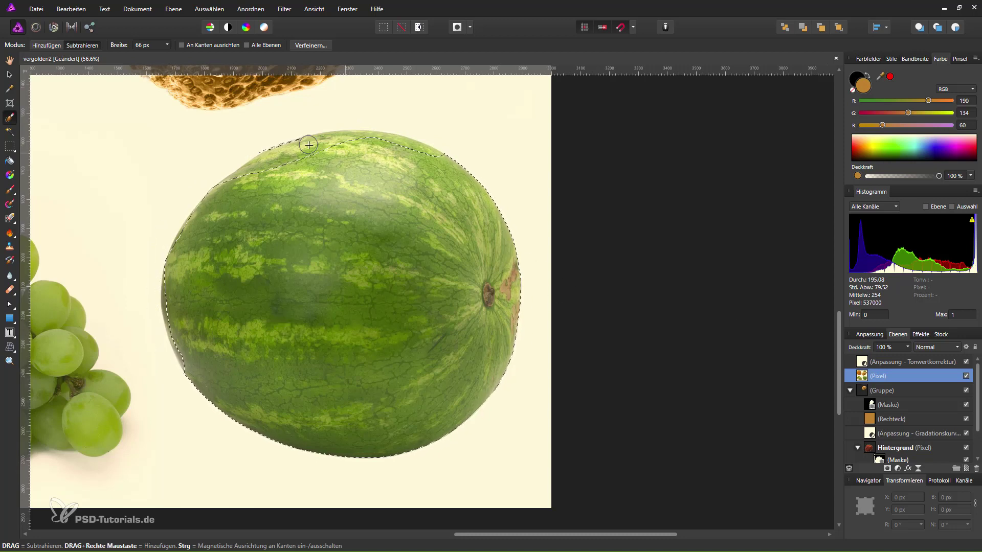
pyautogui.click(48, 45)
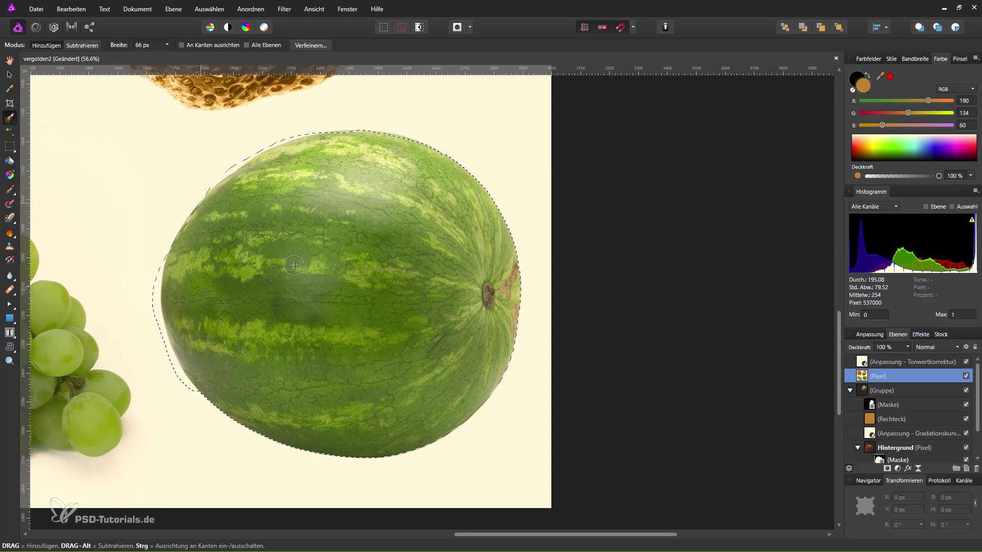
pyautogui.click(95, 48)
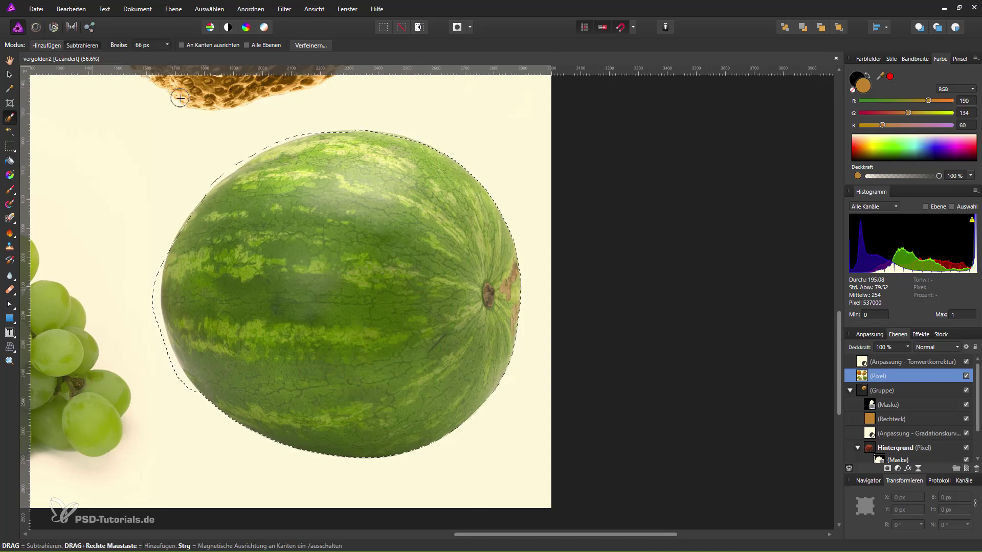
# Fit the selection to the melon's upper-left and top rim.
pyautogui.scroll(3, 248, 128)
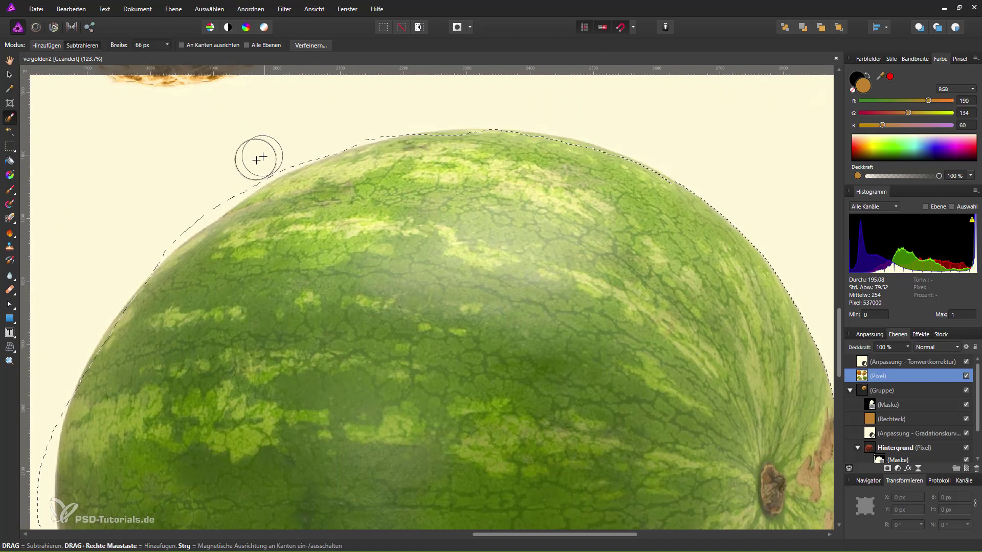
pyautogui.moveTo(253, 169)
pyautogui.mouseDown()
pyautogui.moveTo(137, 252)
pyautogui.moveTo(351, 132)
pyautogui.moveTo(283, 155)
pyautogui.mouseUp()
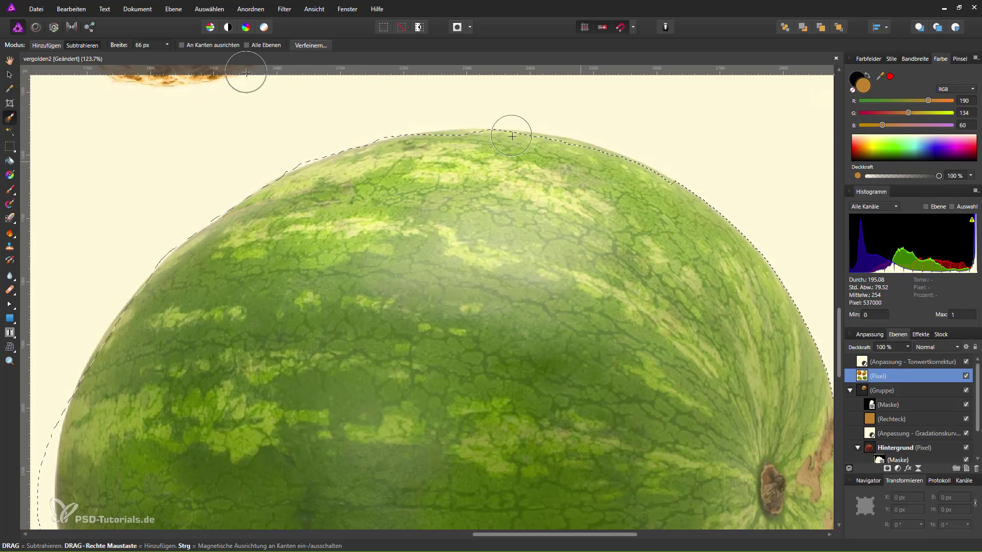
pyautogui.moveTo(446, 128)
pyautogui.mouseDown()
pyautogui.moveTo(631, 171)
pyautogui.moveTo(592, 175)
pyautogui.moveTo(540, 156)
pyautogui.moveTo(466, 149)
pyautogui.moveTo(368, 158)
pyautogui.moveTo(316, 178)
pyautogui.mouseUp()
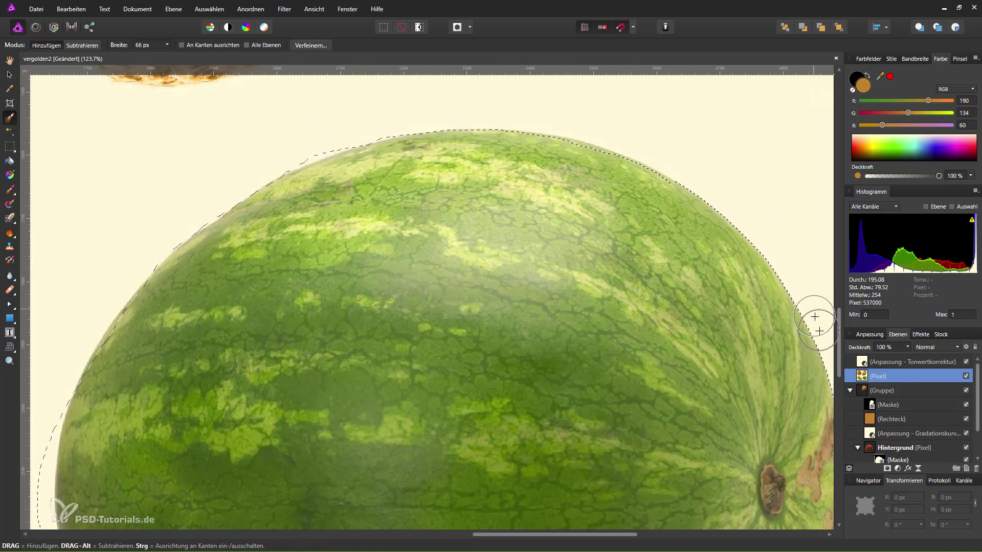
pyautogui.moveTo(838, 350); pyautogui.dragTo(838, 404)
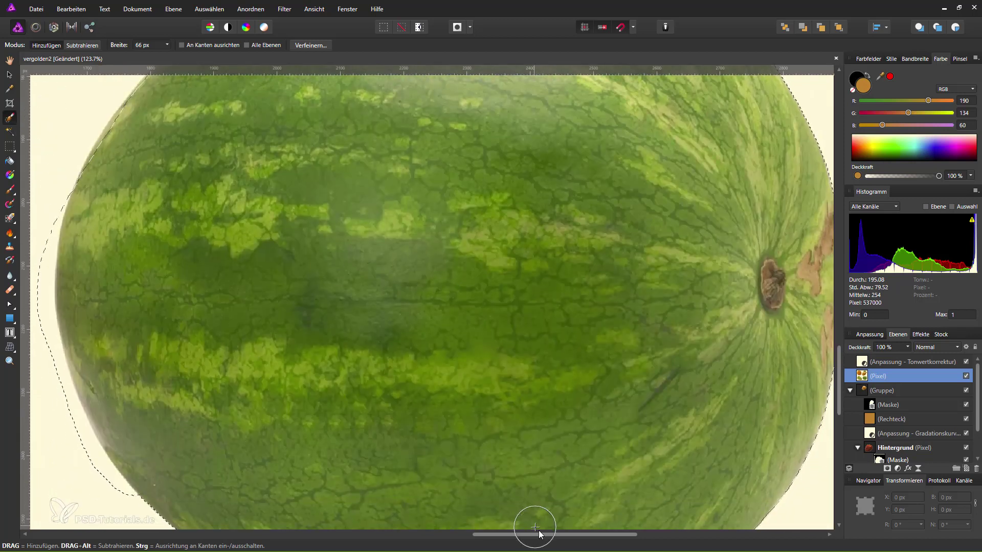
pyautogui.moveTo(542, 534); pyautogui.dragTo(478, 534)
# Tighten the selection along the melon's left and top edges, removing the extra bulge.
pyautogui.moveTo(258, 205); pyautogui.dragTo(255, 297)
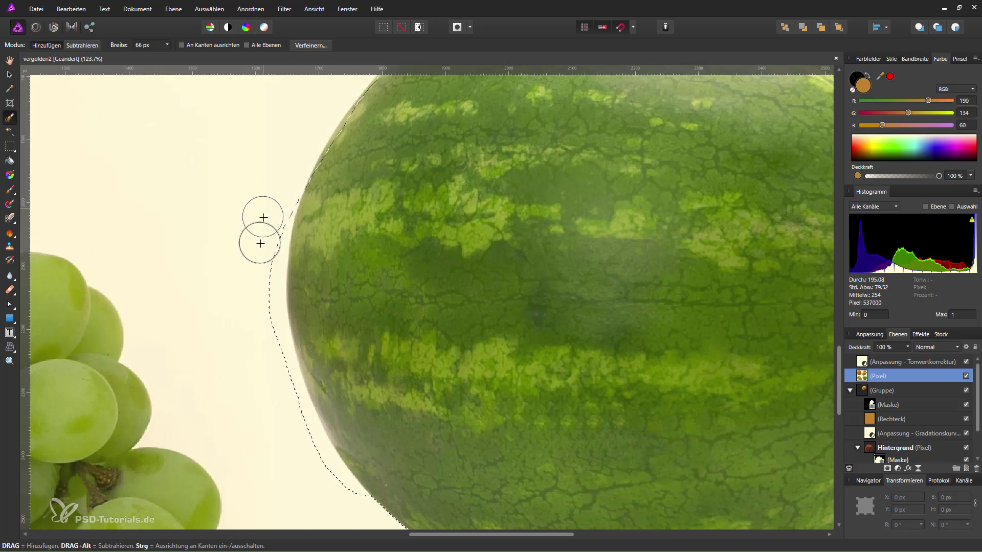
pyautogui.click(82, 45)
pyautogui.moveTo(250, 168)
pyautogui.mouseDown()
pyautogui.moveTo(257, 317)
pyautogui.moveTo(256, 212)
pyautogui.moveTo(269, 215)
pyautogui.moveTo(256, 287)
pyautogui.moveTo(258, 324)
pyautogui.moveTo(259, 273)
pyautogui.moveTo(271, 390)
pyautogui.moveTo(297, 444)
pyautogui.moveTo(285, 391)
pyautogui.moveTo(303, 461)
pyautogui.moveTo(332, 504)
pyautogui.moveTo(351, 511)
pyautogui.moveTo(301, 408)
pyautogui.moveTo(261, 223)
pyautogui.mouseUp()
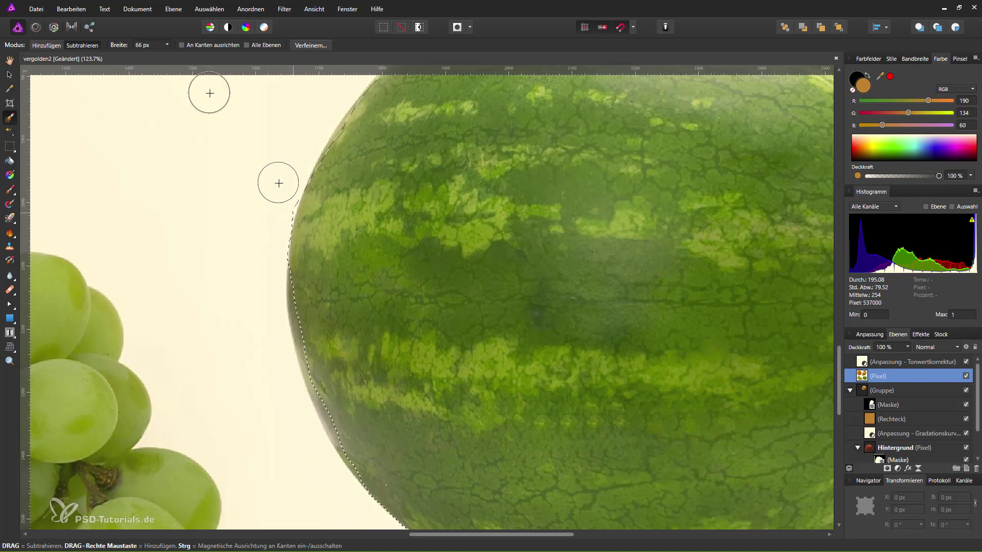
pyautogui.click(57, 45)
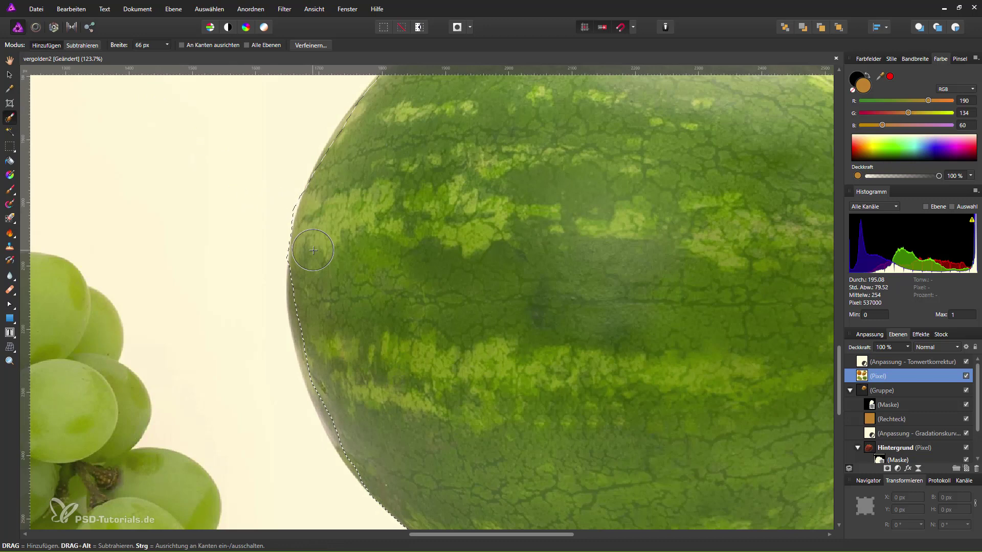
pyautogui.moveTo(313, 290)
pyautogui.mouseDown()
pyautogui.moveTo(309, 350)
pyautogui.moveTo(368, 454)
pyautogui.mouseUp()
pyautogui.moveTo(361, 149)
pyautogui.mouseDown()
pyautogui.moveTo(362, 127)
pyautogui.moveTo(347, 153)
pyautogui.mouseUp()
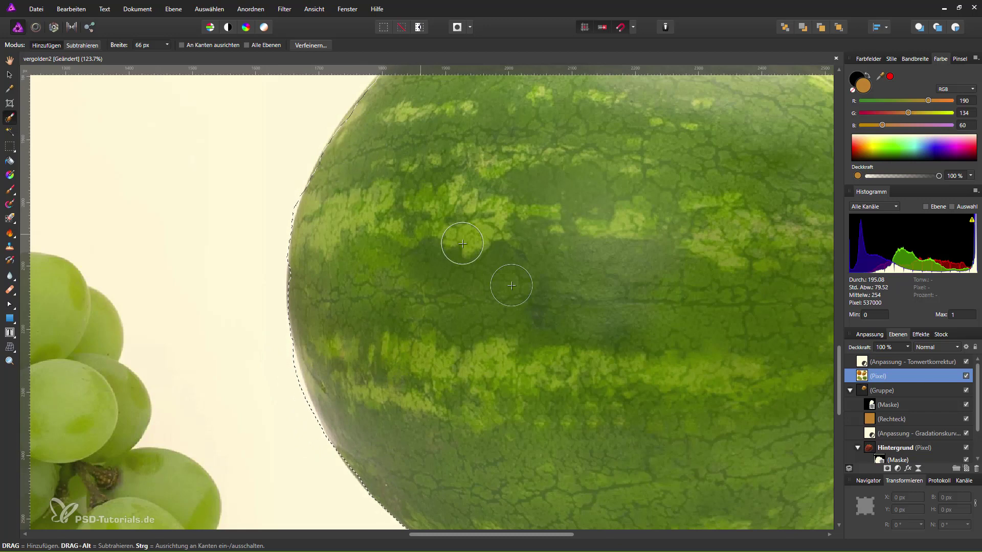
pyautogui.scroll(-3, 476, 475)
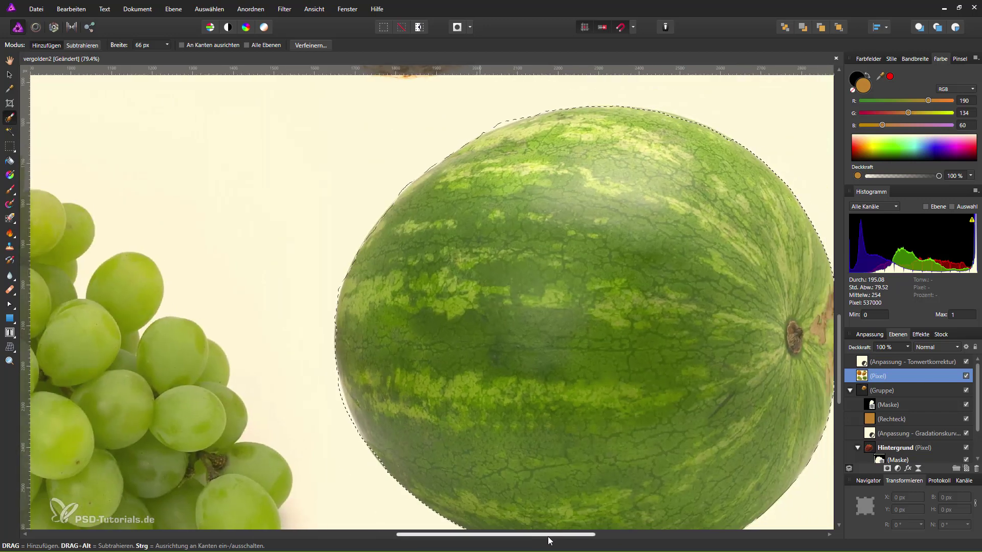
pyautogui.hscroll(5, 569, 522)
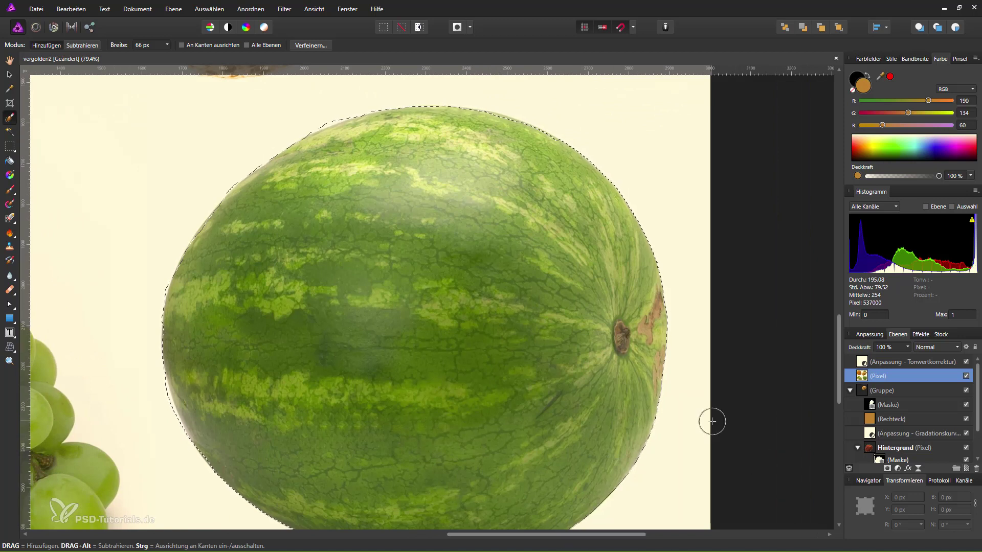
# Copy the watermelon onto its own layer and hide the group, rectangle, curves and background layers.
pyautogui.hotkey('ctrl', 'j')
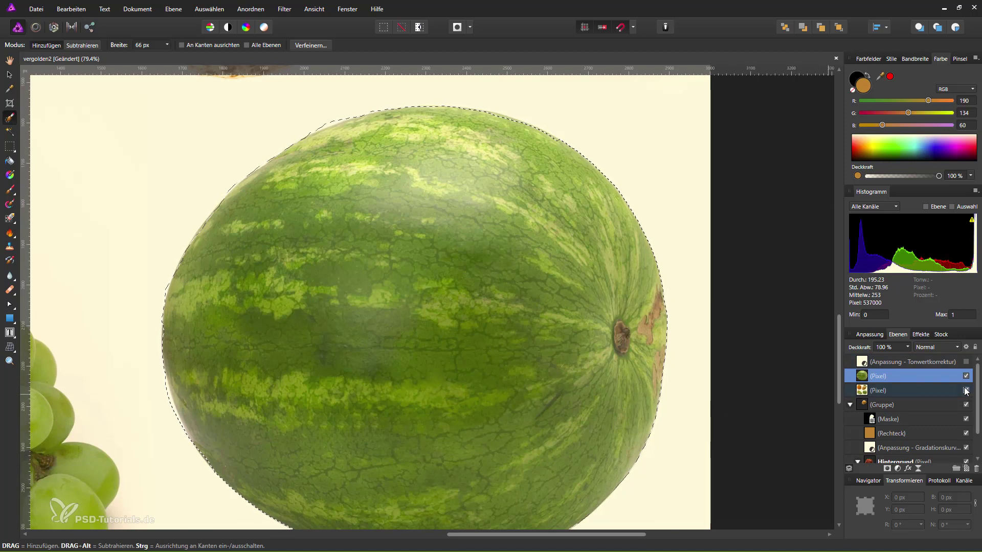
pyautogui.click(966, 405)
pyautogui.click(966, 433)
pyautogui.scroll(-2, 969, 458)
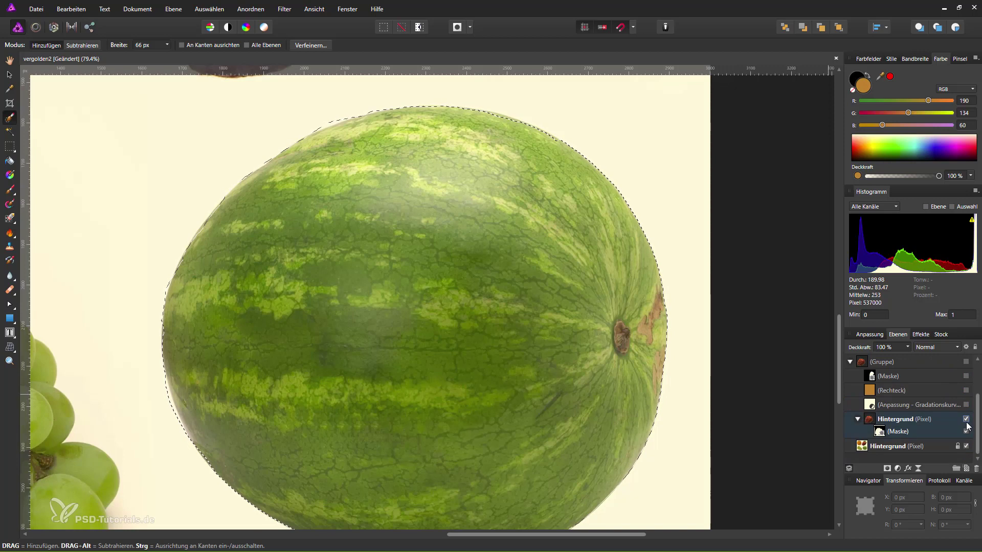
pyautogui.click(966, 446)
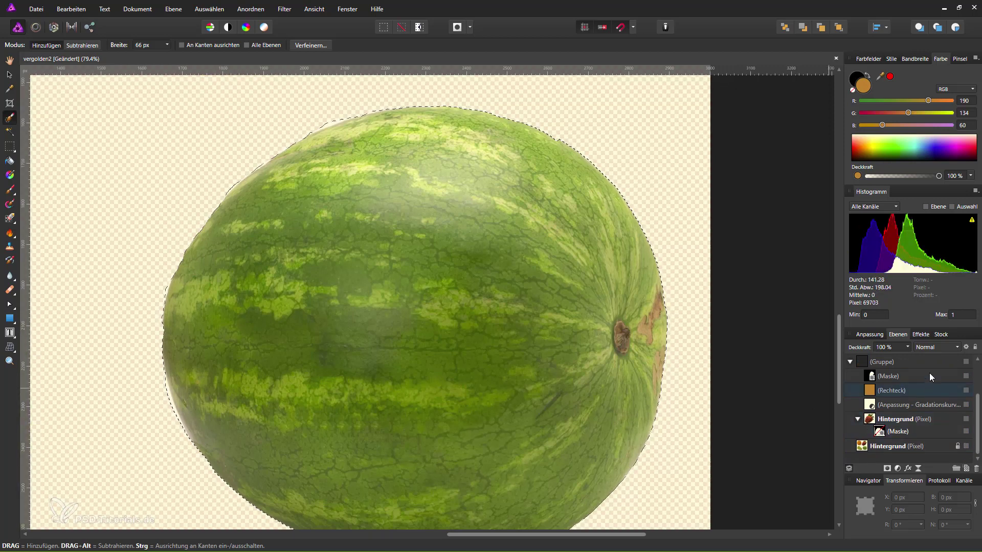
# Clear the selection around the watermelon and bring up the adjustments list.
pyautogui.hotkey('ctrl', 'd')
pyautogui.scroll(2, 907, 422)
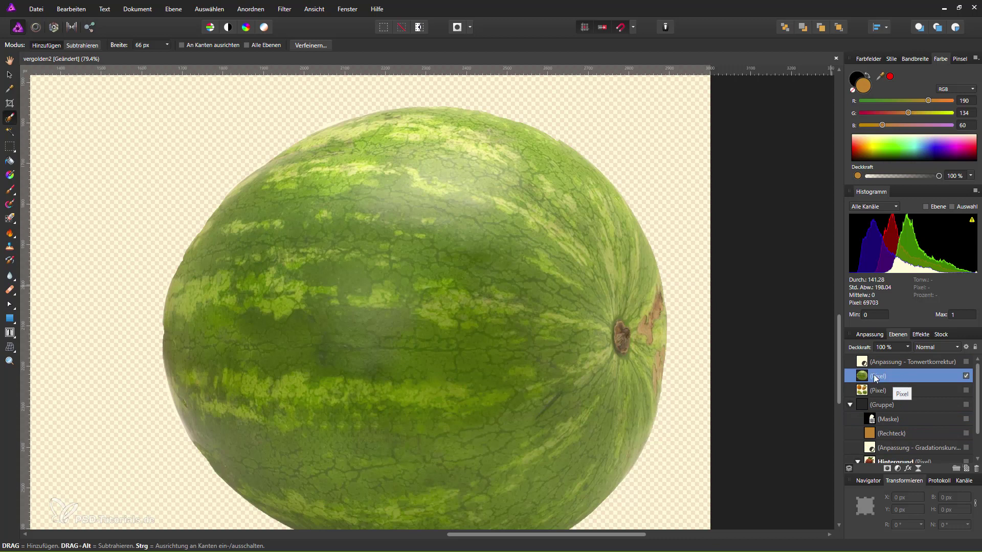
pyautogui.click(897, 468)
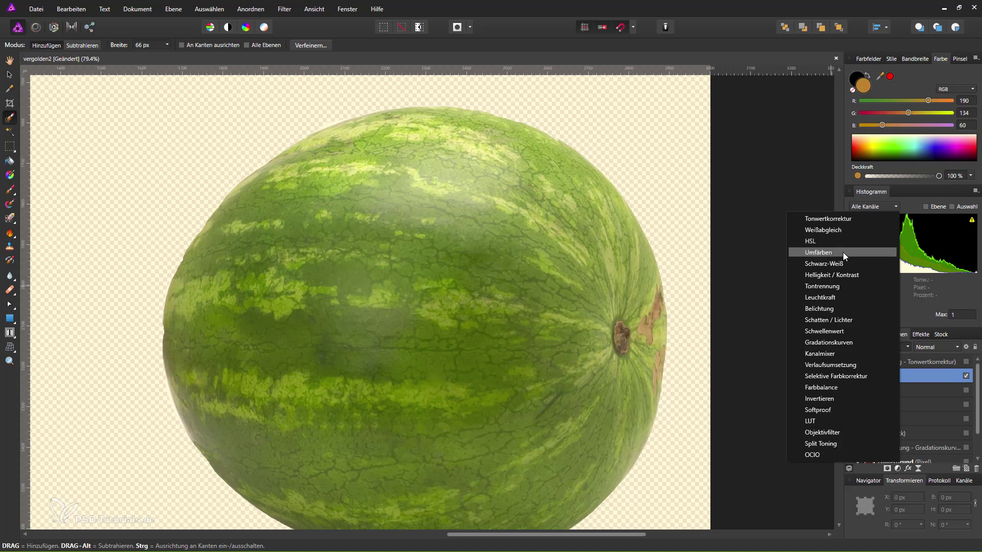
# Add a Verlaufsumsetzung gradient map and turn its left red stop orange.
pyautogui.click(837, 364)
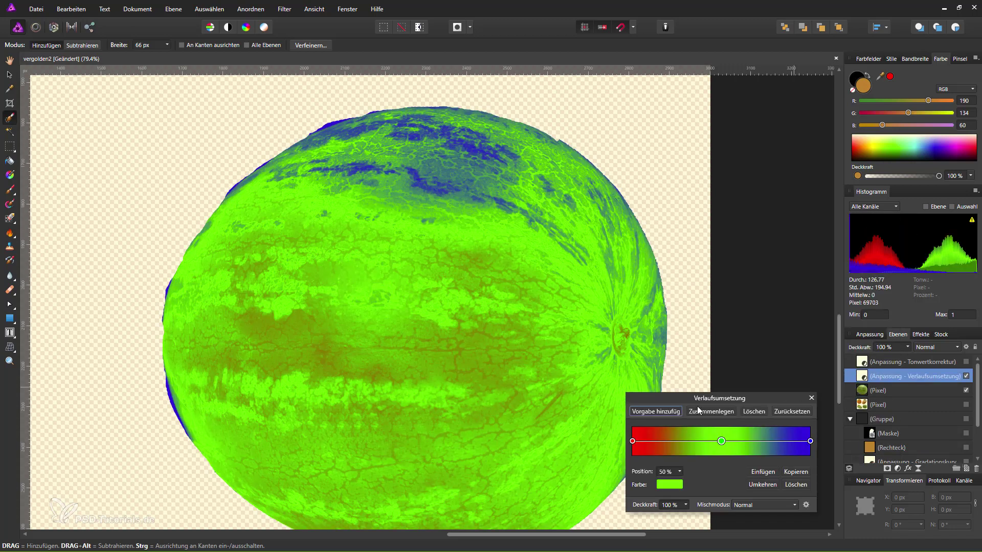
pyautogui.click(633, 443)
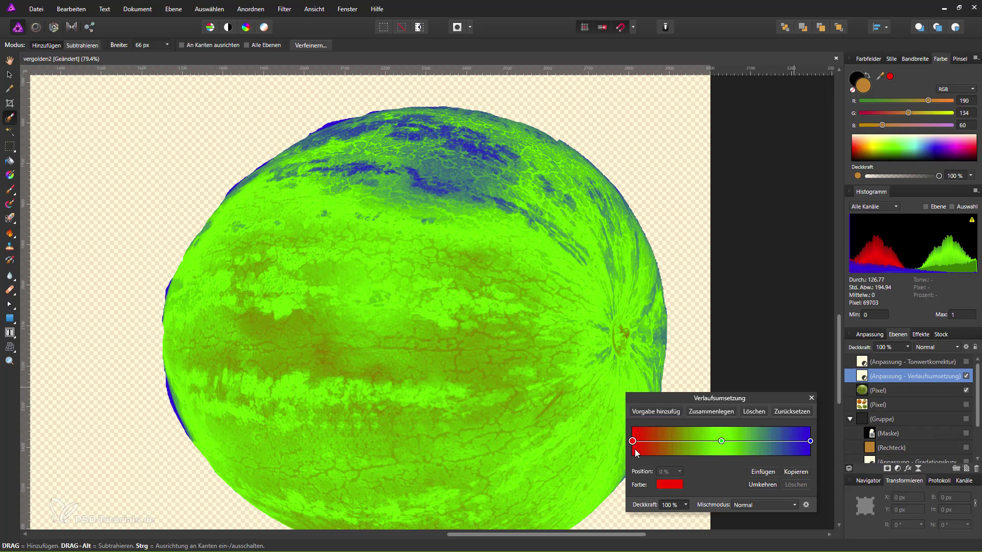
pyautogui.click(666, 483)
pyautogui.moveTo(640, 430); pyautogui.dragTo(628, 427)
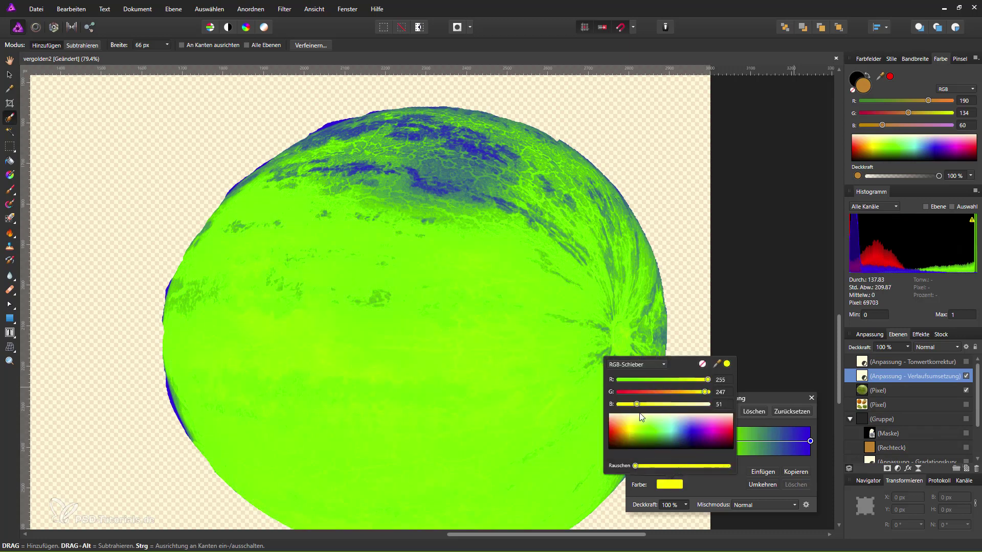
pyautogui.moveTo(635, 427); pyautogui.dragTo(622, 428)
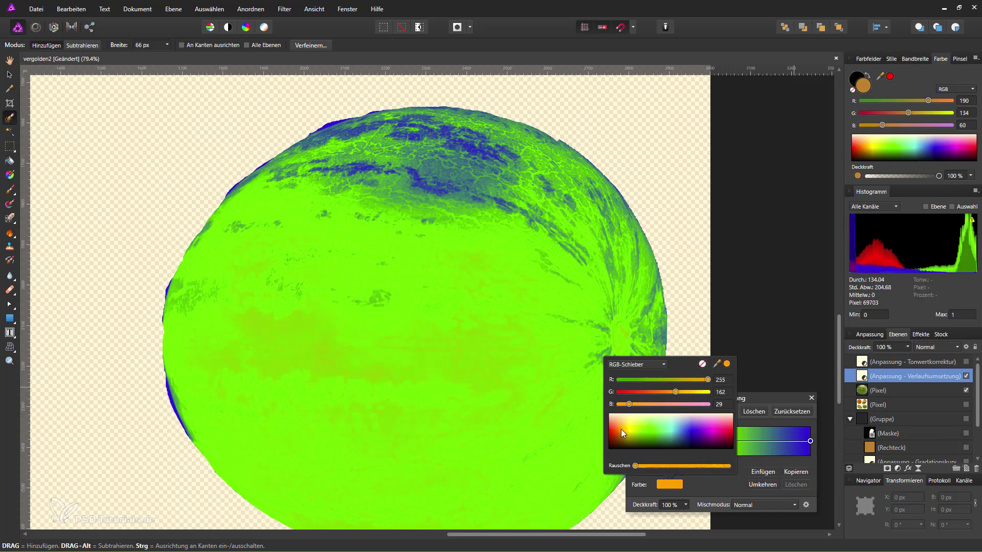
# Add a new gradient stop near the left end and colour it orange.
pyautogui.click(652, 439)
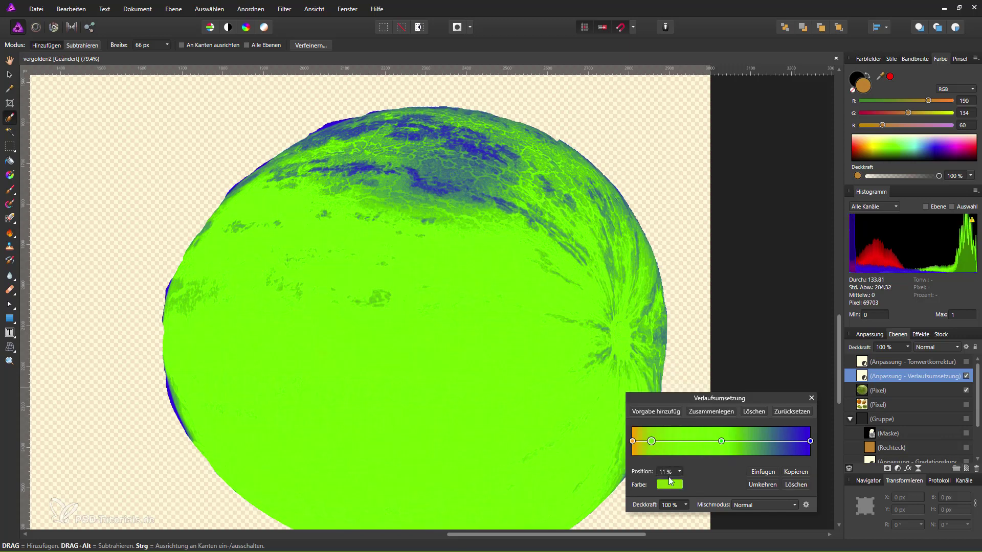
pyautogui.click(670, 481)
pyautogui.click(653, 417)
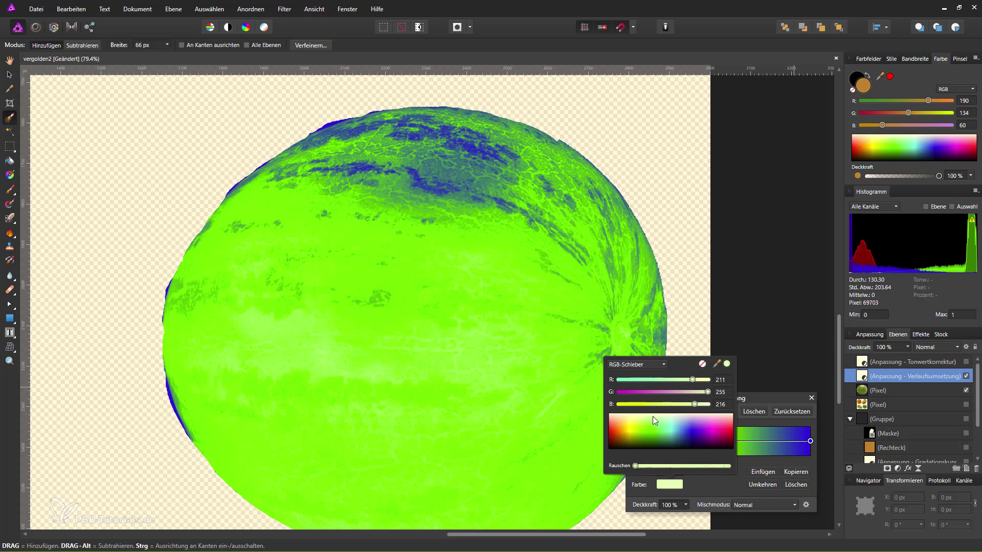
pyautogui.click(701, 471)
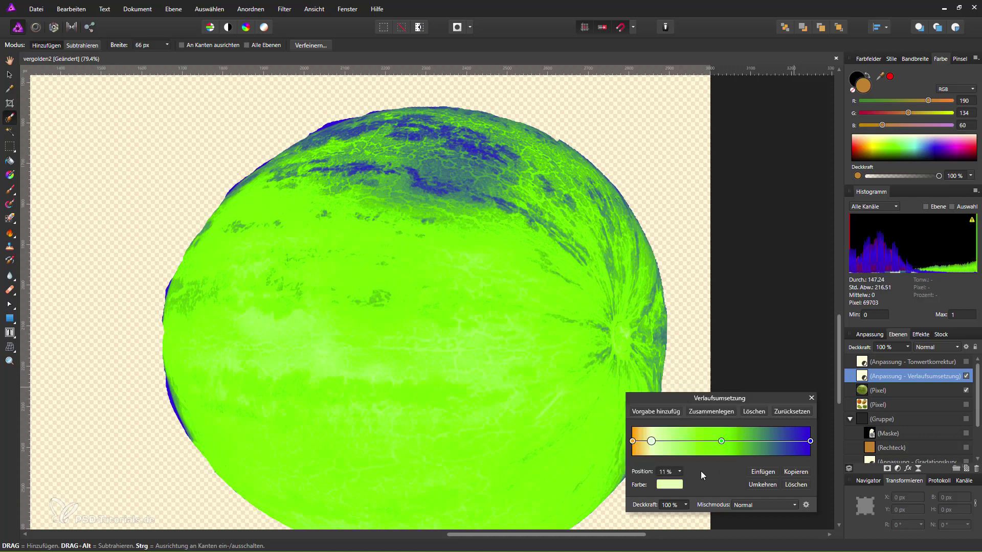
pyautogui.click(670, 484)
pyautogui.click(642, 439)
pyautogui.moveTo(642, 439); pyautogui.dragTo(624, 410)
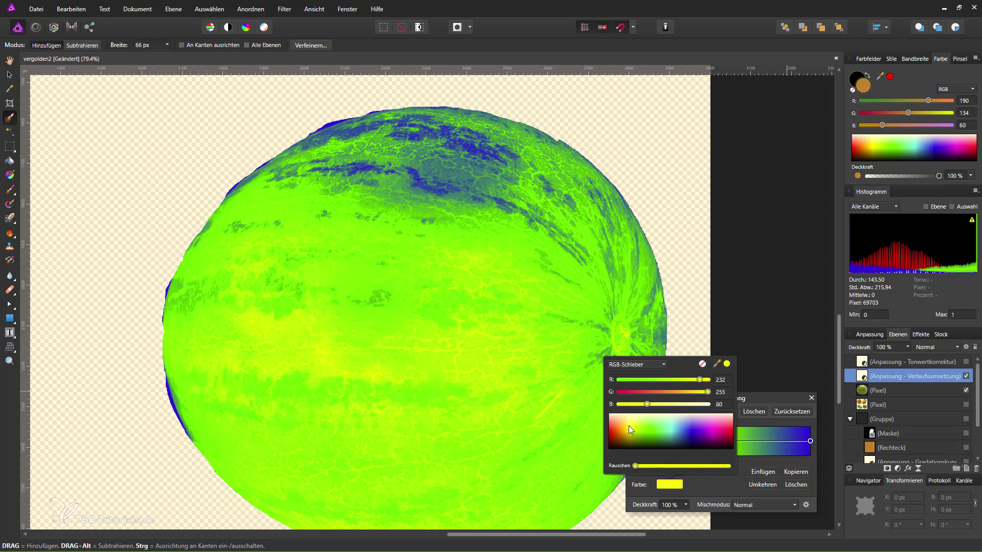
pyautogui.moveTo(627, 425); pyautogui.dragTo(623, 431)
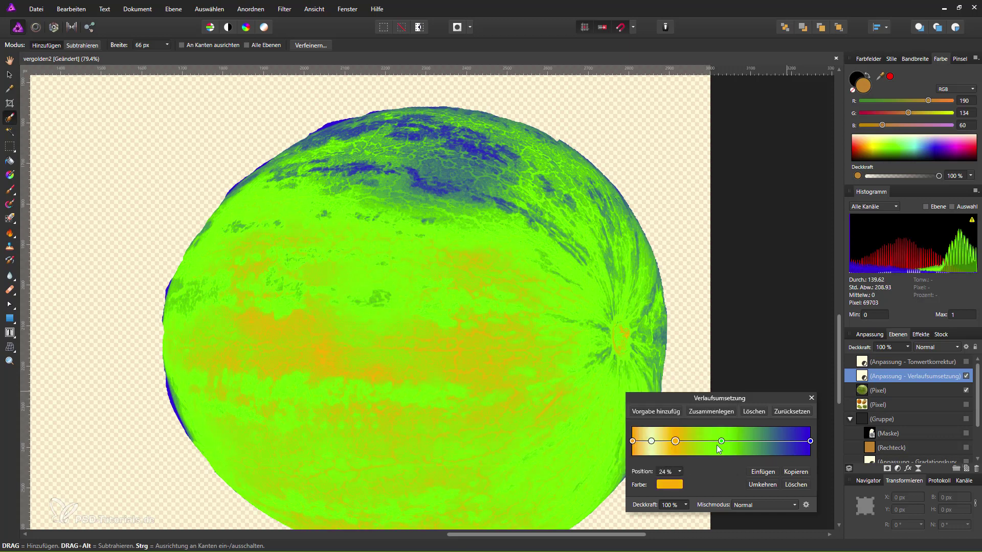
# Turn the green middle stop yellow and add another yellow stop to the right.
pyautogui.click(674, 441)
pyautogui.click(679, 483)
pyautogui.moveTo(648, 433); pyautogui.dragTo(628, 425)
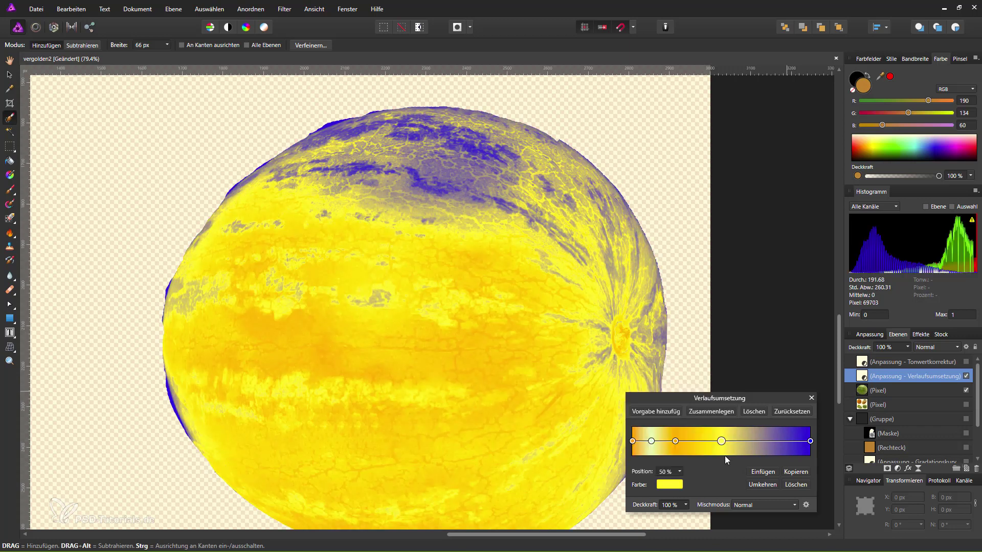
pyautogui.click(751, 441)
pyautogui.click(669, 484)
pyautogui.moveTo(655, 438); pyautogui.dragTo(628, 424)
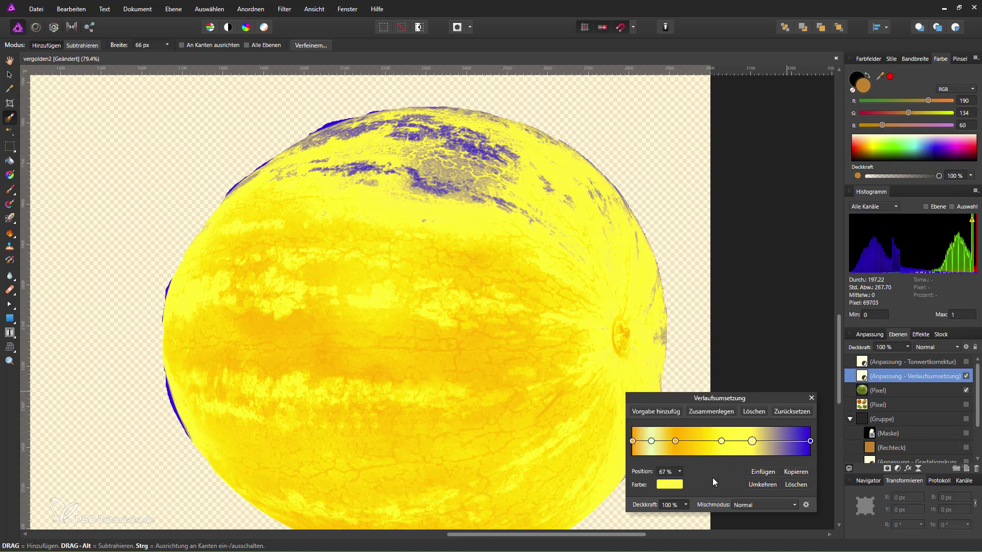
# Change the blue end stop of the gradient to golden orange.
pyautogui.click(810, 441)
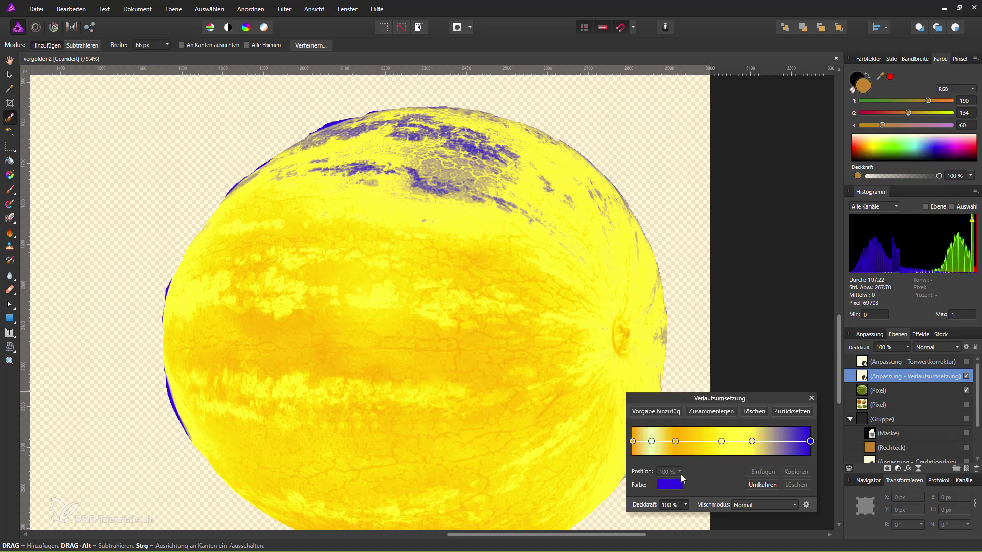
pyautogui.click(676, 485)
pyautogui.moveTo(625, 424); pyautogui.dragTo(622, 434)
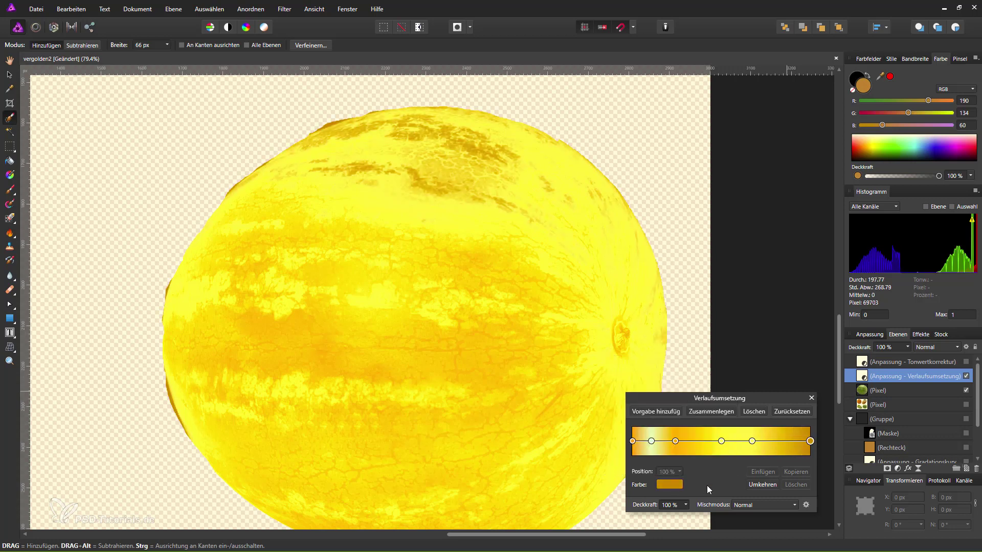
pyautogui.click(774, 505)
# Blend the gradient map in Farbe mode, shift two stops right so yellow sits at 79 %, and close it.
pyautogui.scroll(-5, 766, 469)
pyautogui.scroll(-3, 766, 469)
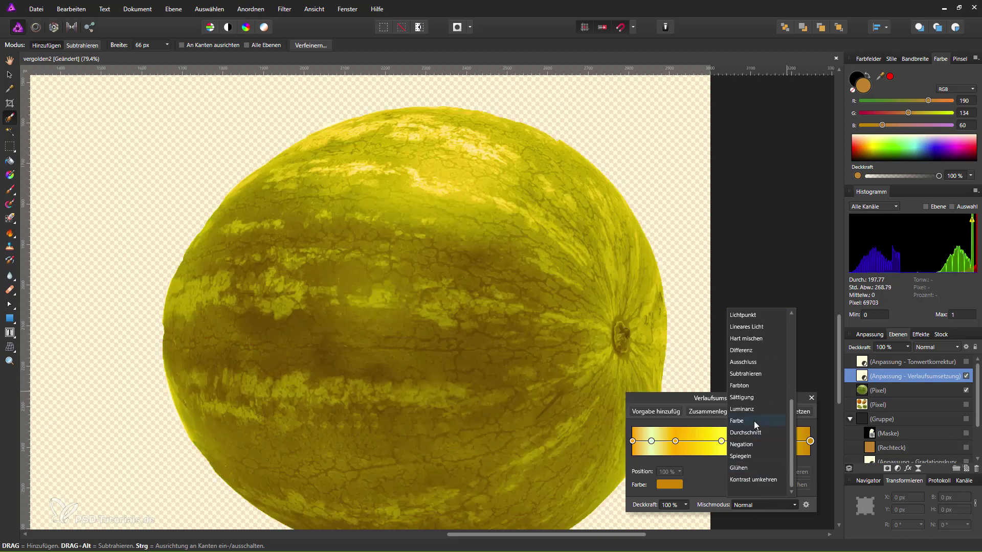
pyautogui.click(754, 422)
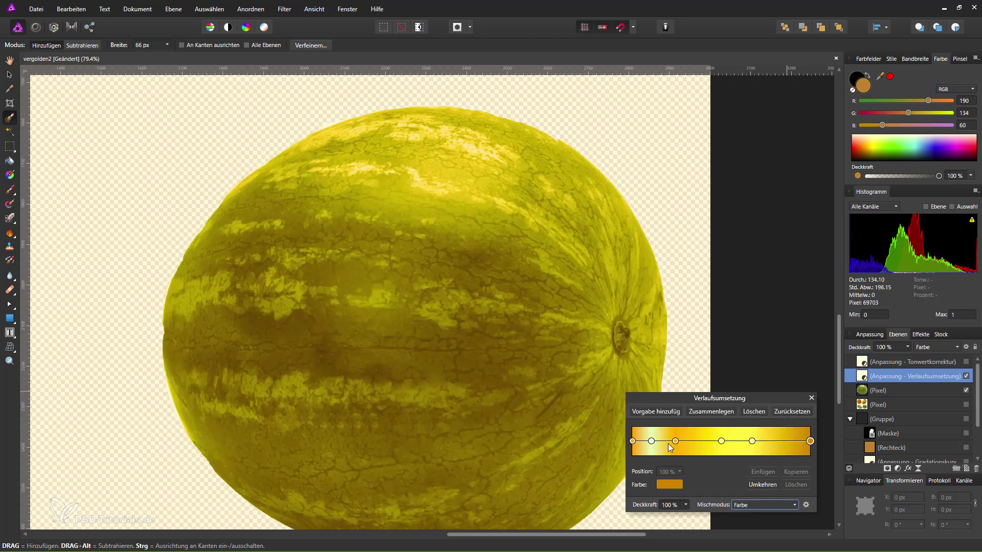
pyautogui.moveTo(677, 441)
pyautogui.mouseDown()
pyautogui.moveTo(687, 441)
pyautogui.moveTo(661, 441)
pyautogui.moveTo(774, 440)
pyautogui.mouseUp()
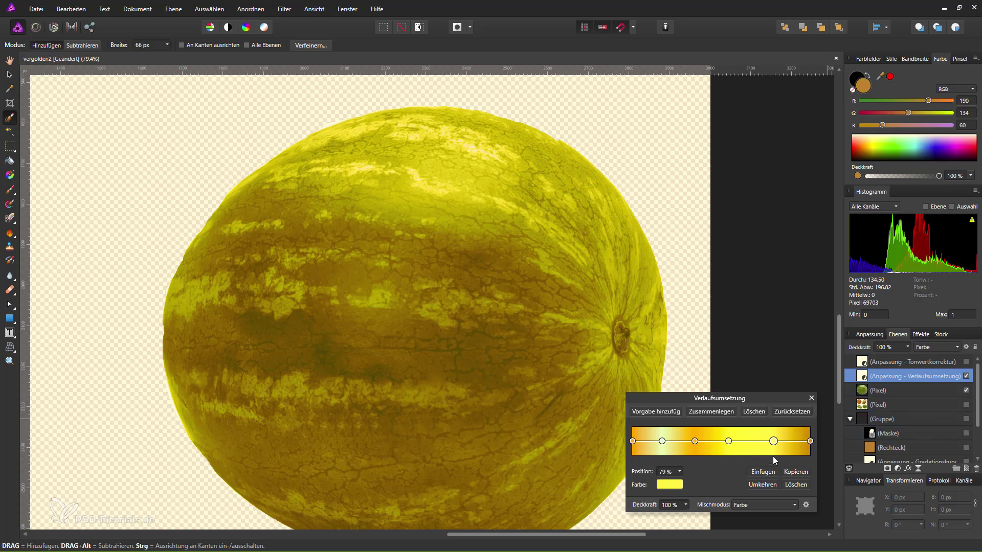
pyautogui.click(811, 398)
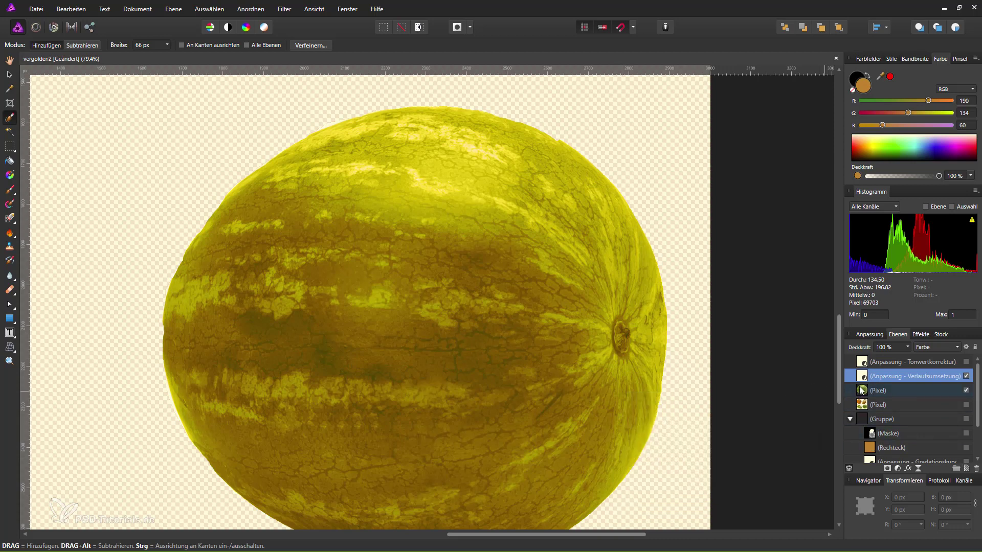
# Show the Gruppe, Maske, Rechteck and Gradationskurve layers again and zoom out to the whole collage.
pyautogui.click(966, 419)
pyautogui.click(966, 433)
pyautogui.scroll(-3, 966, 449)
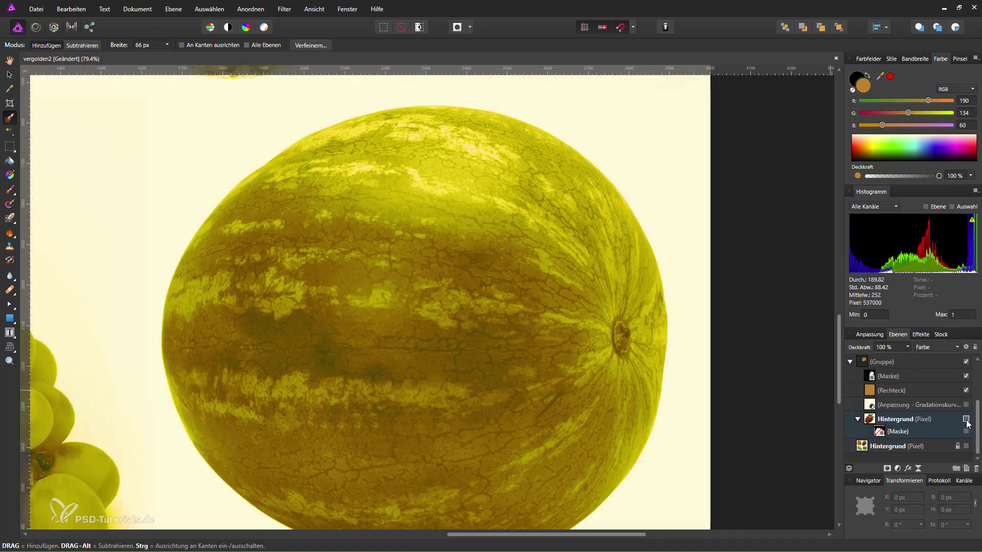
pyautogui.click(966, 405)
pyautogui.scroll(3, 966, 449)
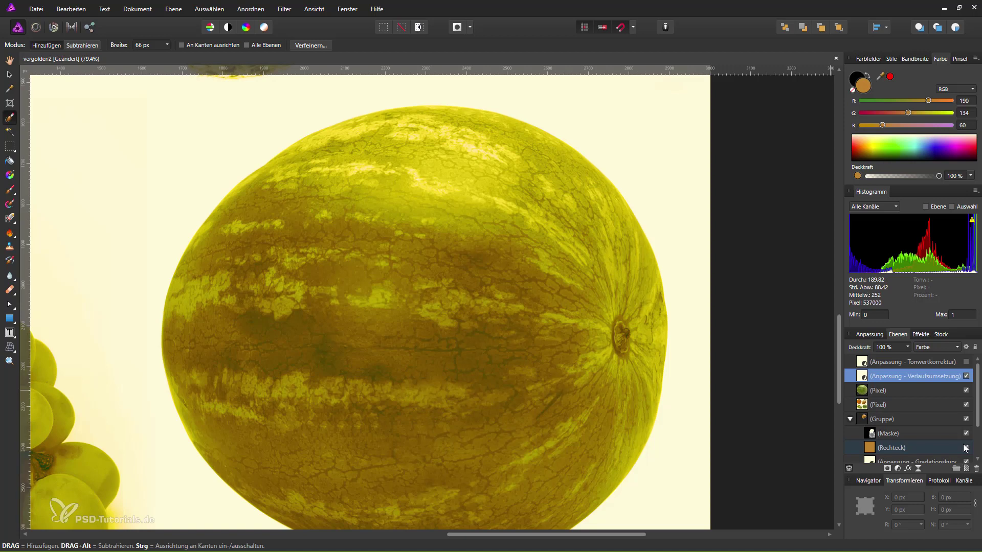
pyautogui.scroll(-2, 750, 387)
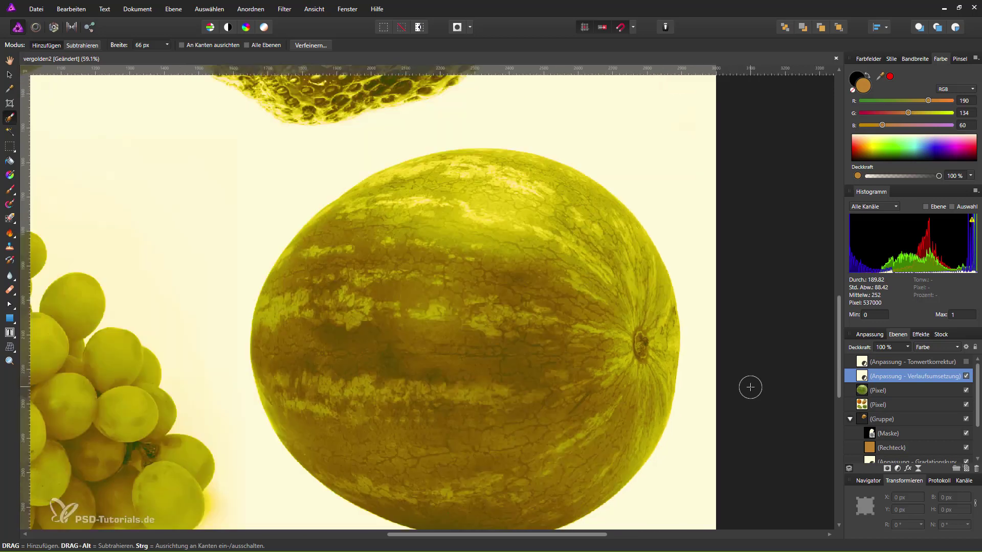
pyautogui.scroll(-3, 750, 387)
pyautogui.scroll(1, 750, 387)
# Show the Tonwertkorrektur layer, then toggle the Verlaufsumsetzung gradient map off, on and off to compare.
pyautogui.click(966, 362)
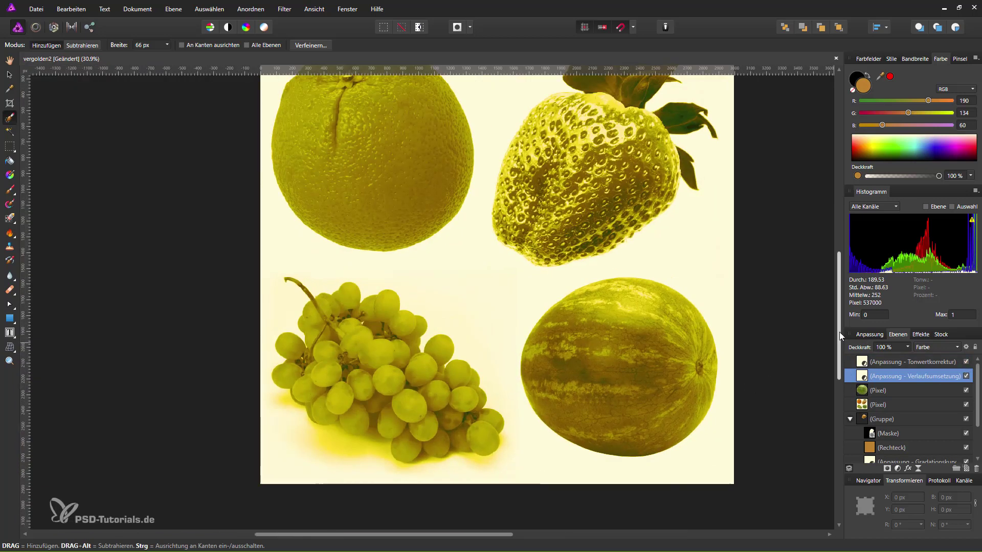
pyautogui.moveTo(839, 333); pyautogui.dragTo(839, 305)
pyautogui.moveTo(519, 534)
pyautogui.mouseDown()
pyautogui.moveTo(543, 546)
pyautogui.moveTo(617, 542)
pyautogui.mouseUp()
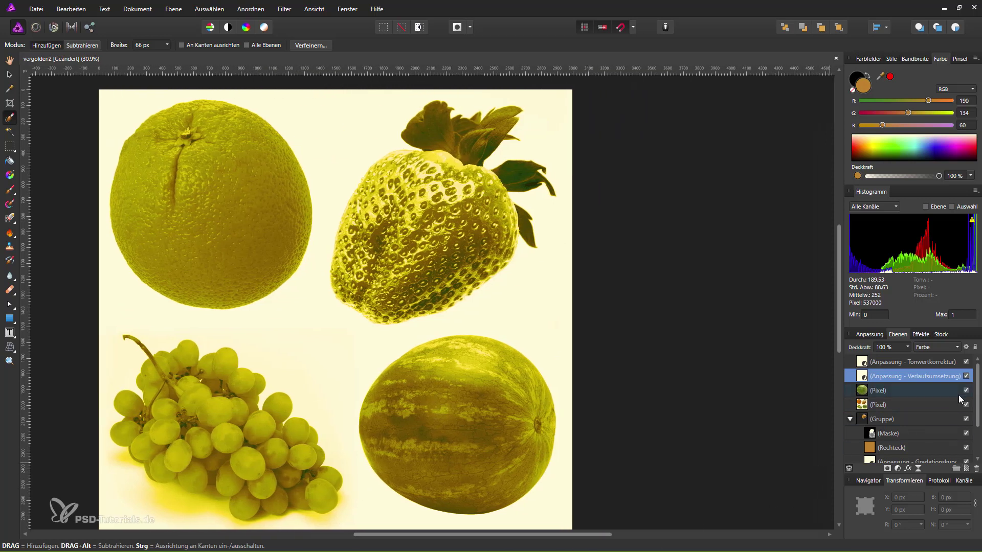
pyautogui.click(966, 376)
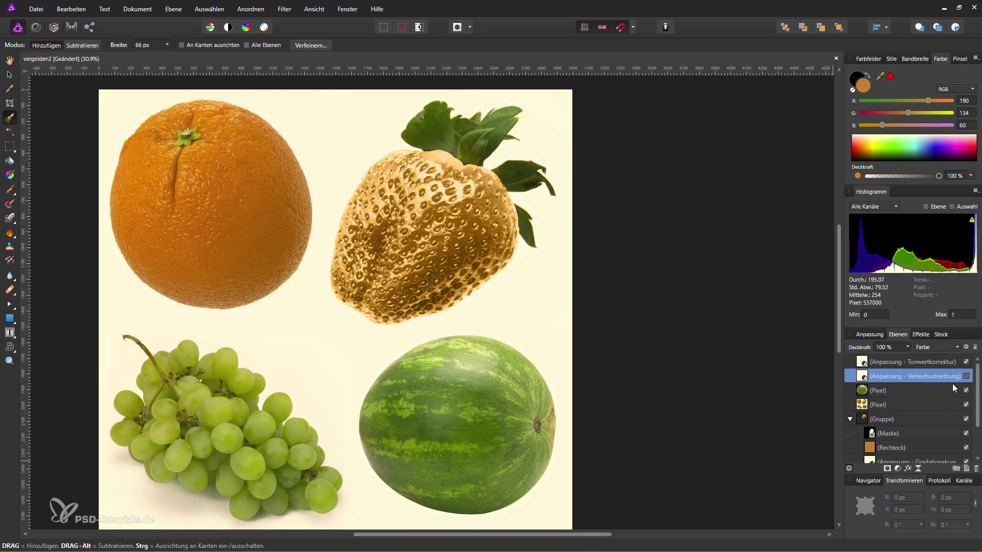
pyautogui.click(965, 376)
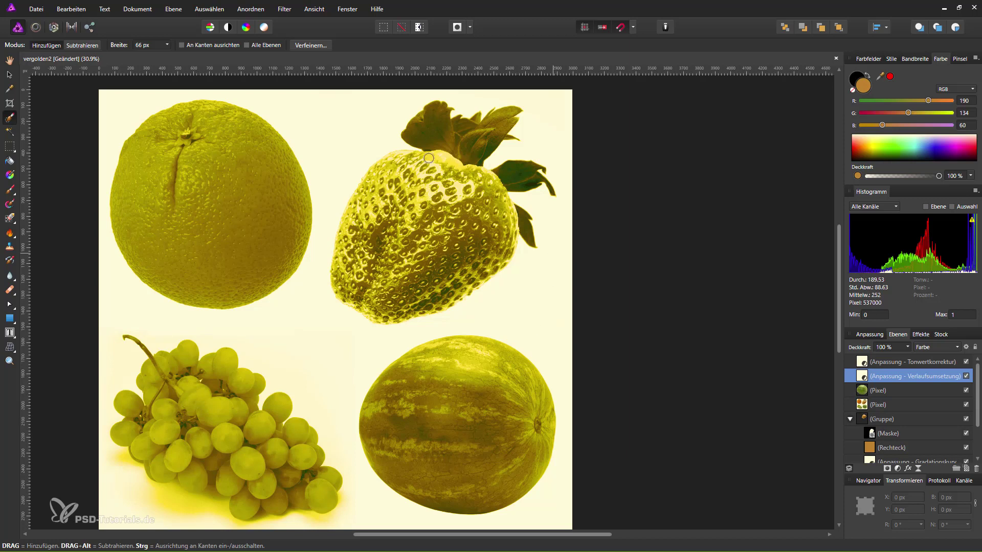
pyautogui.click(966, 376)
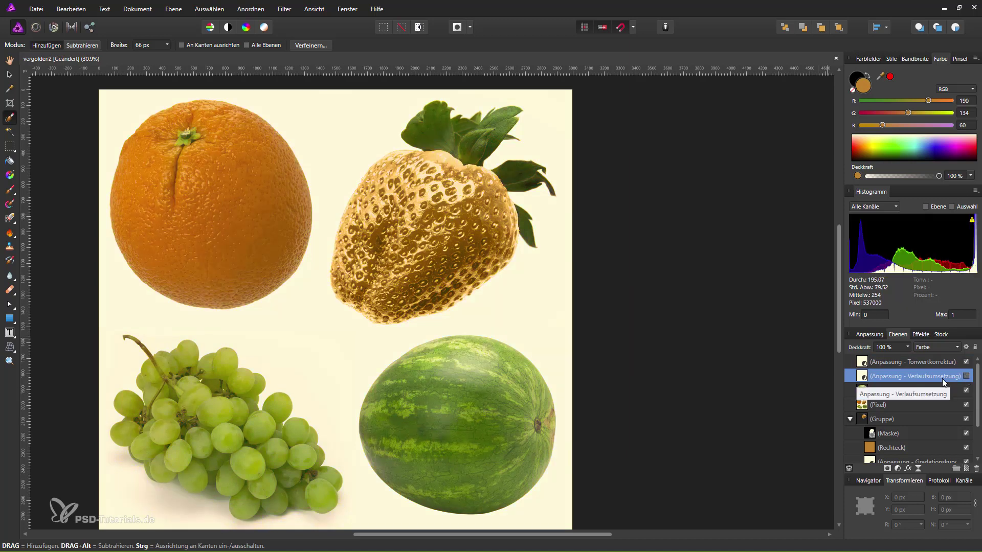